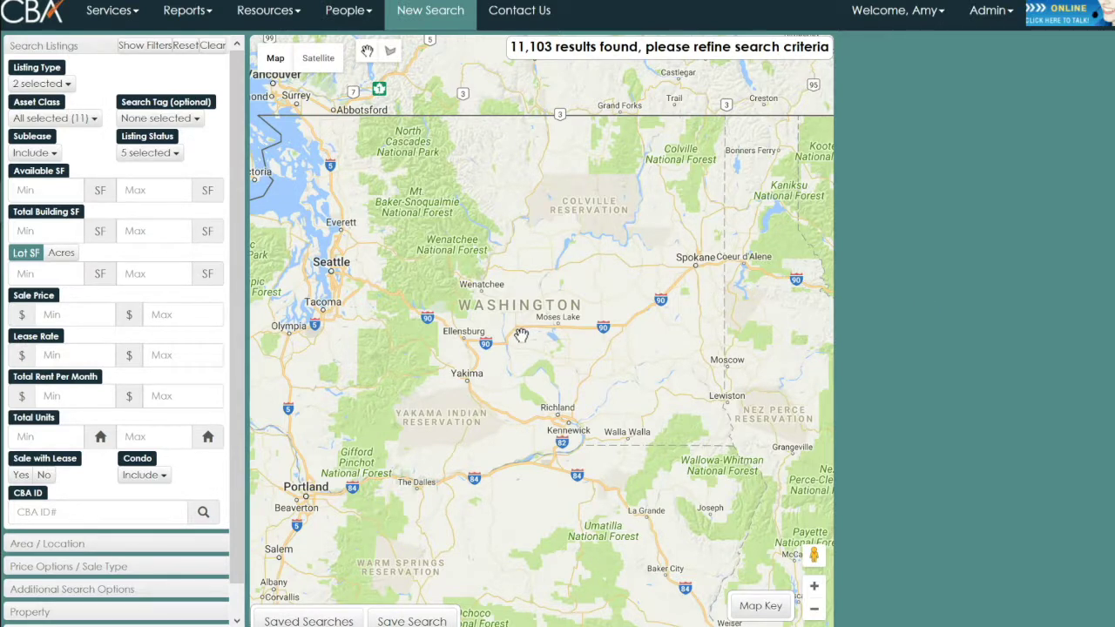
- Zoom the map out to show all of Washington
{"action": "scroll", "coordinate": [521, 335], "scroll_direction": "up", "scroll_amount": 1}
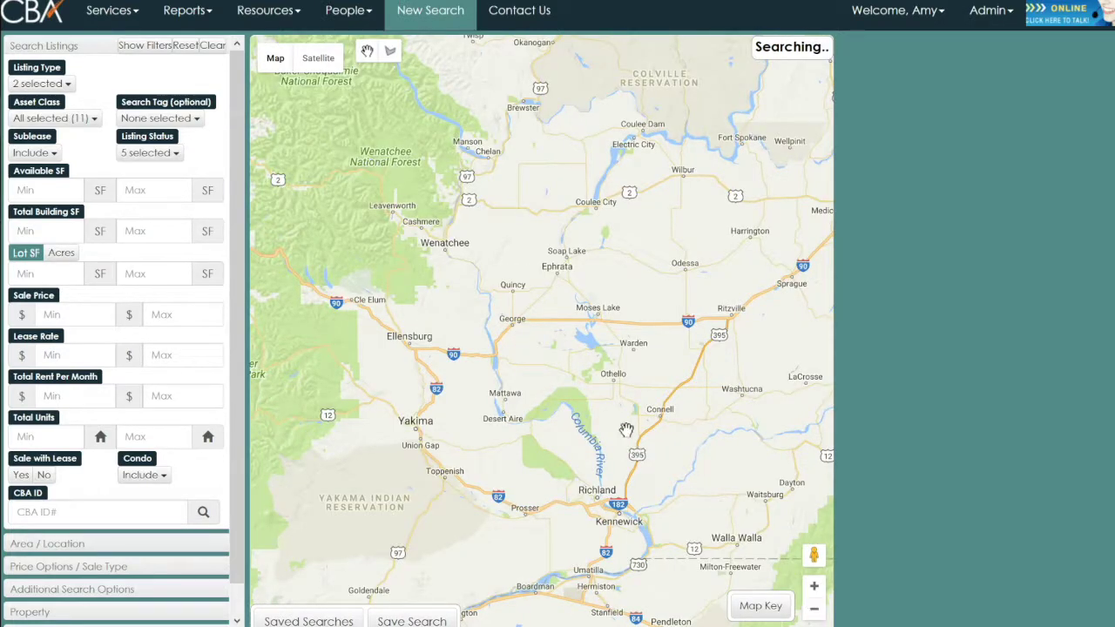
{"action": "scroll", "coordinate": [627, 430], "scroll_direction": "up", "scroll_amount": 1}
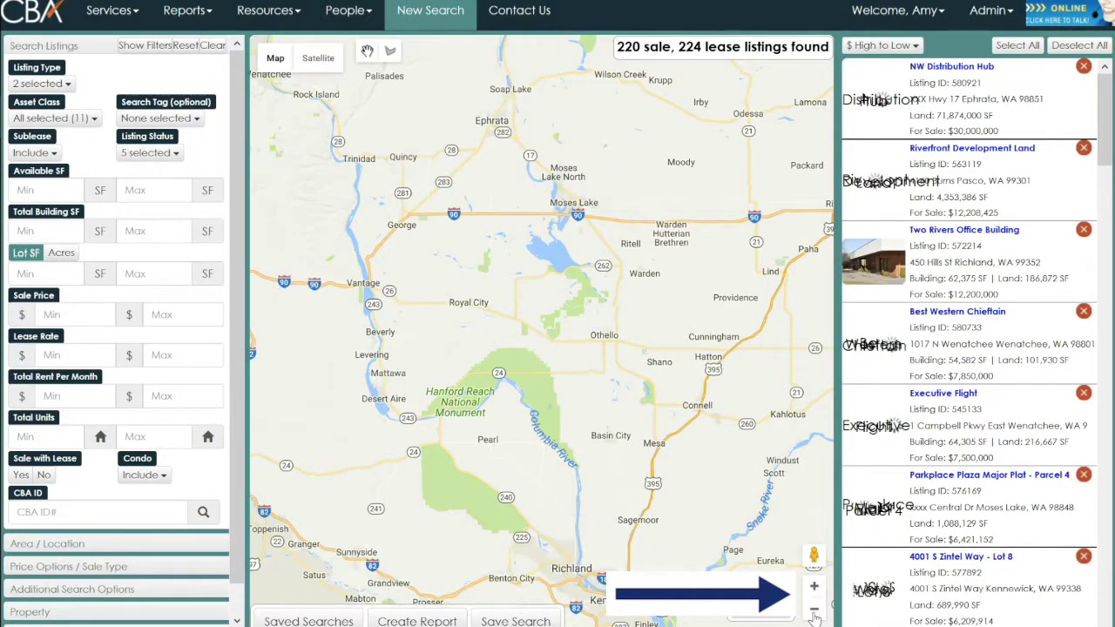
{"action": "left_click", "coordinate": [814, 612]}
{"action": "left_click", "coordinate": [814, 612]}
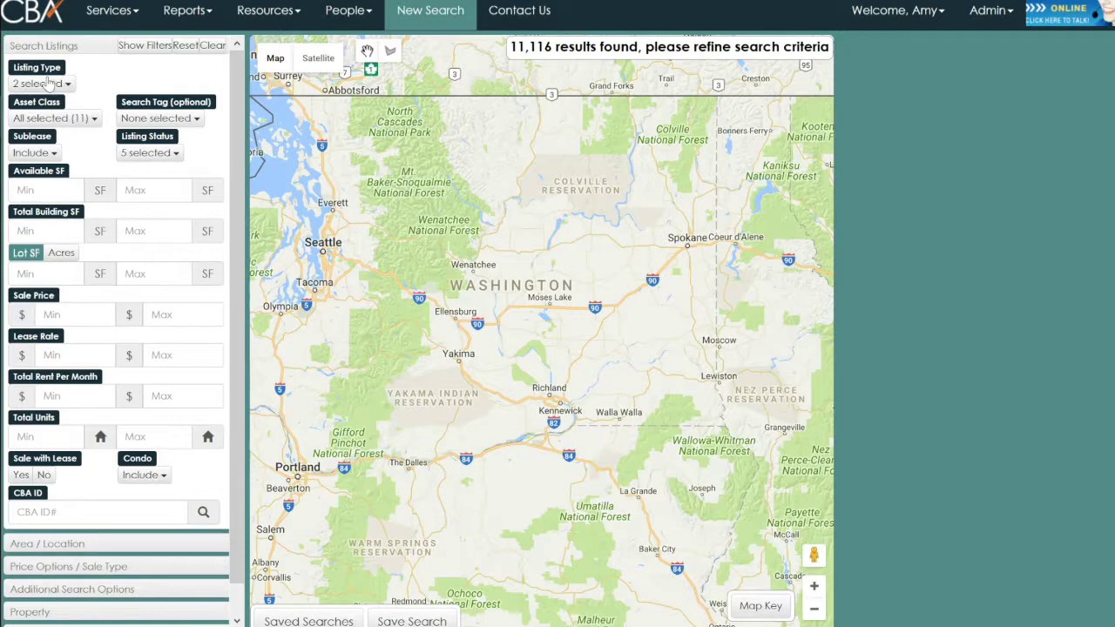
- Review the listing type, asset class and listing status choices without changing them
{"action": "left_click", "coordinate": [48, 85]}
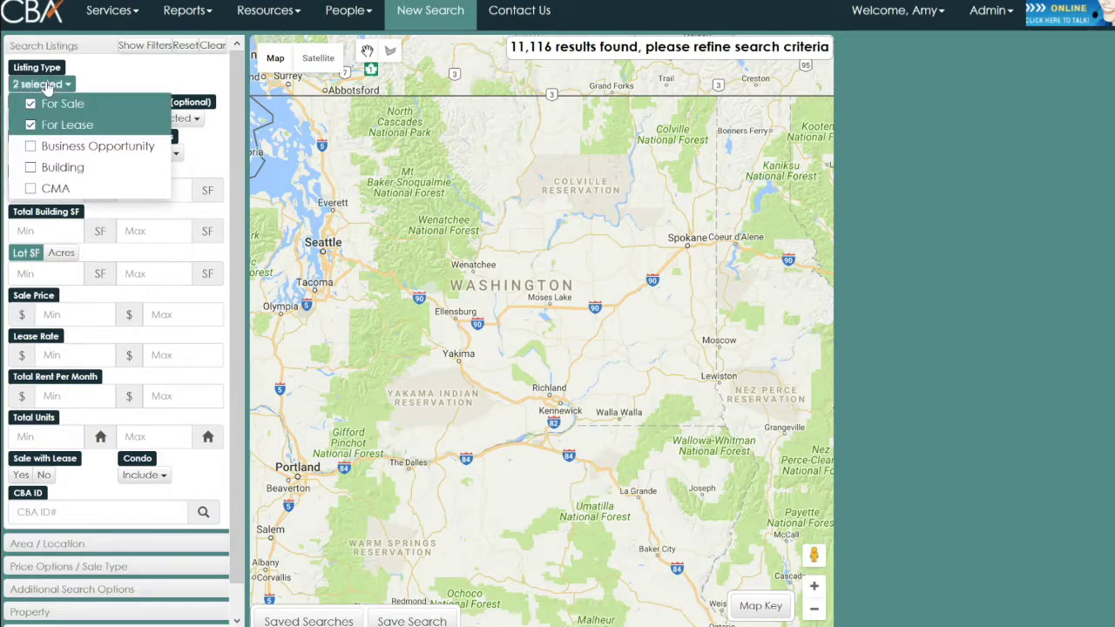
{"action": "left_click", "coordinate": [49, 86]}
{"action": "left_click", "coordinate": [69, 122]}
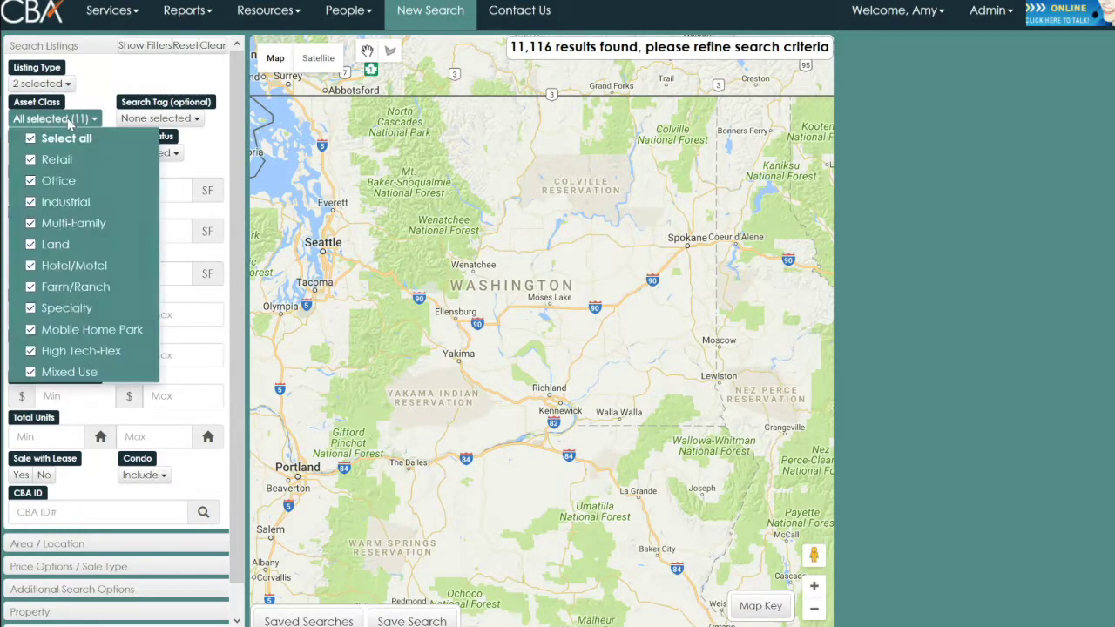
{"action": "left_click", "coordinate": [70, 123]}
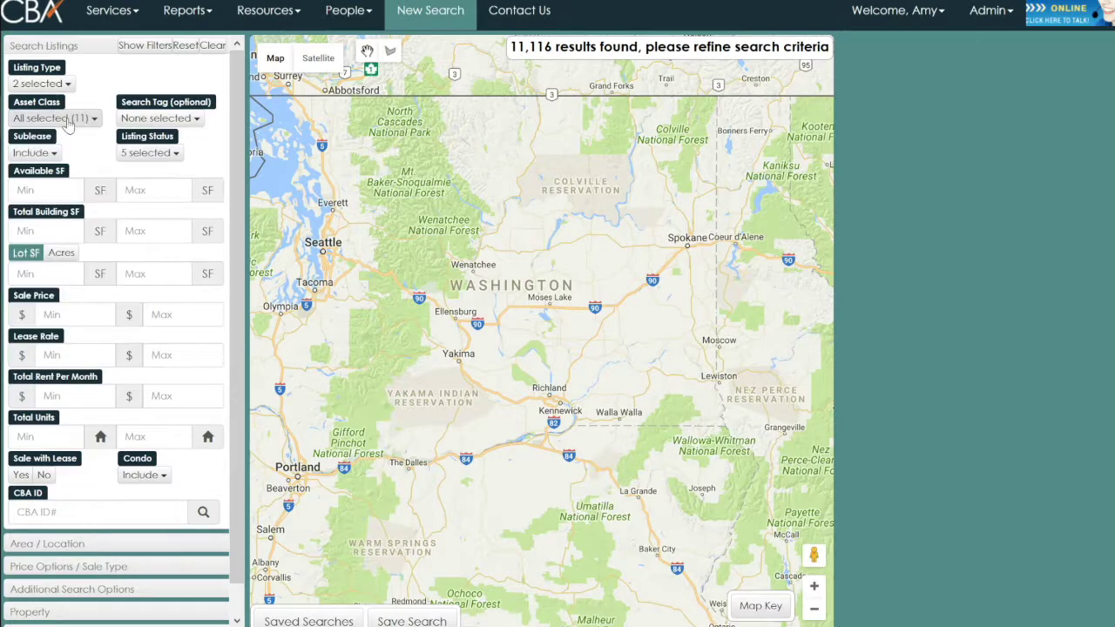
{"action": "left_click", "coordinate": [135, 155]}
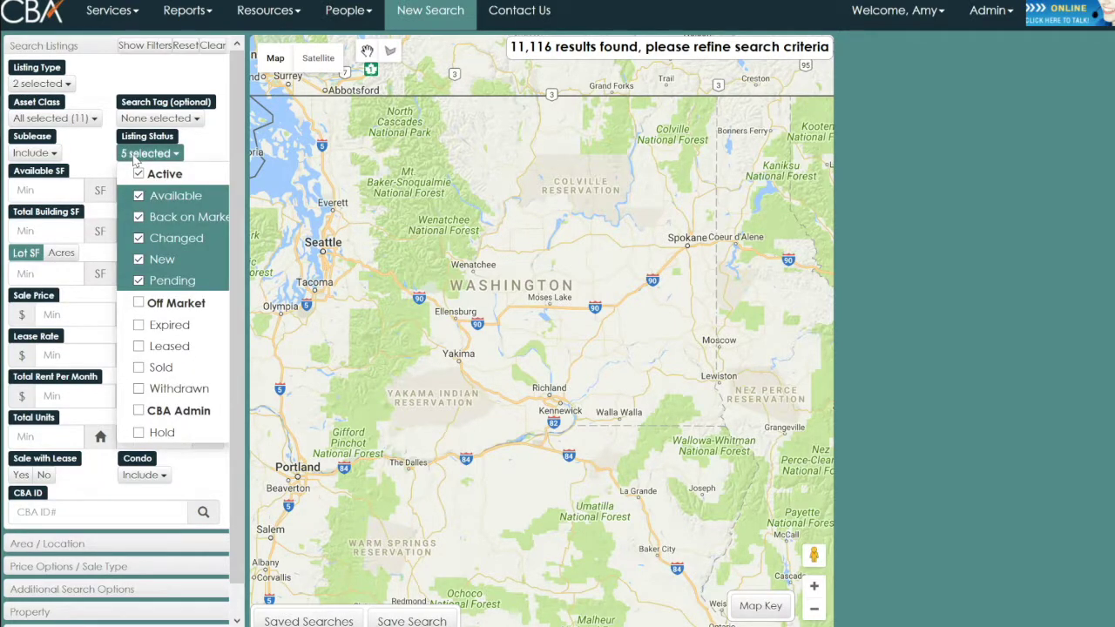
{"action": "left_click", "coordinate": [135, 155]}
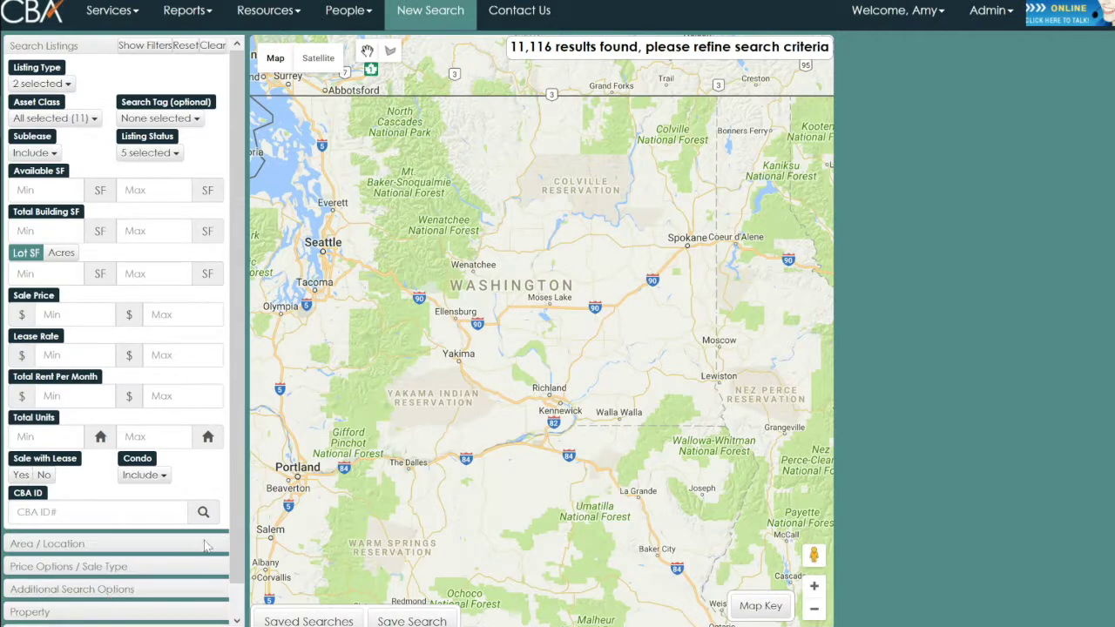
- Expand Area / Location and toggle Seattle Area off so no market area is selected
{"action": "mouse_move", "coordinate": [234, 536]}
{"action": "left_mouse_down"}
{"action": "mouse_move", "coordinate": [235, 579]}
{"action": "mouse_move", "coordinate": [239, 531]}
{"action": "mouse_move", "coordinate": [233, 554]}
{"action": "left_mouse_up"}
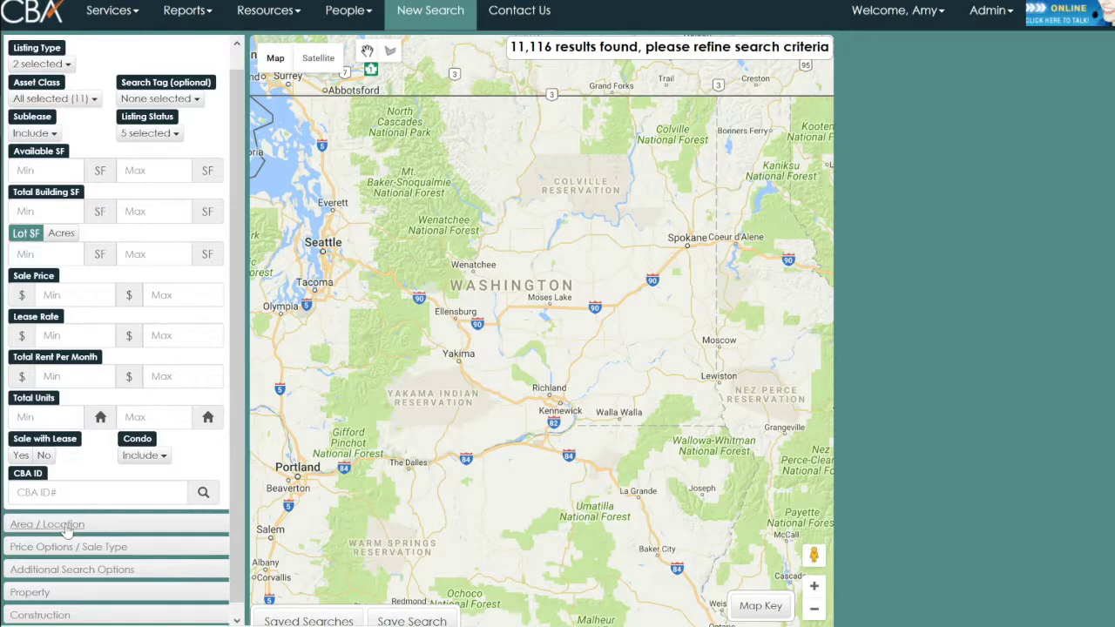
{"action": "left_click", "coordinate": [68, 526]}
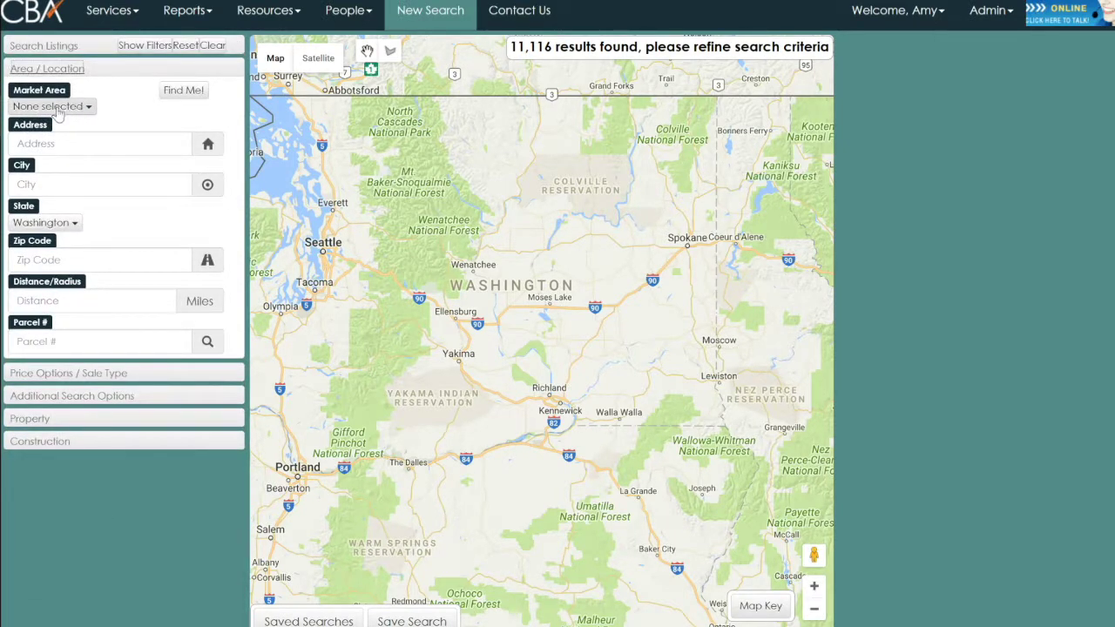
{"action": "left_click", "coordinate": [54, 107]}
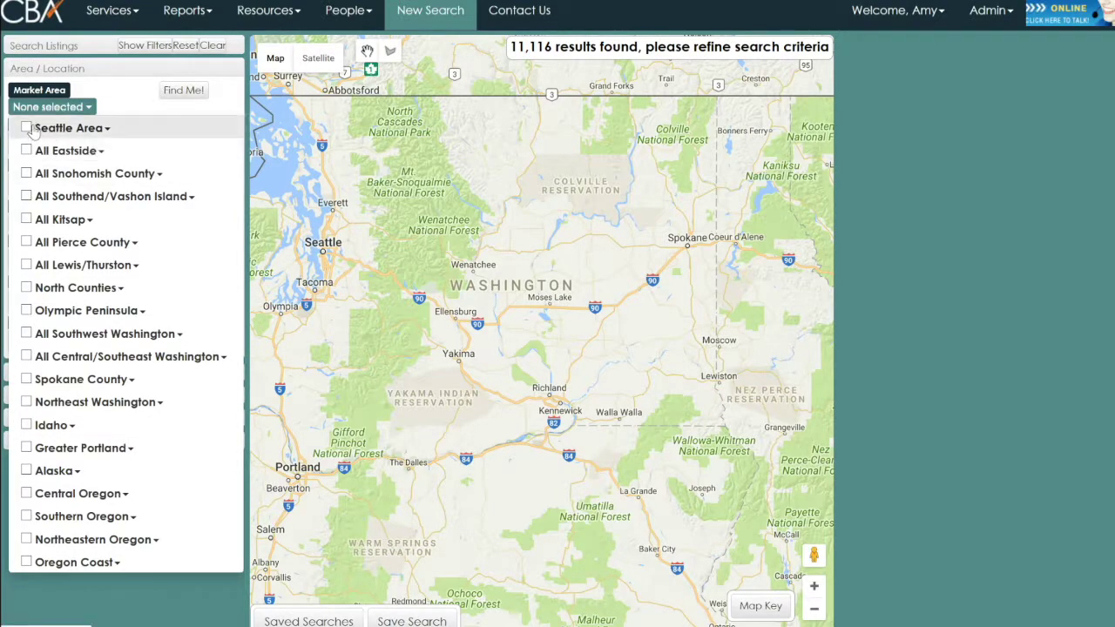
{"action": "left_click", "coordinate": [27, 128]}
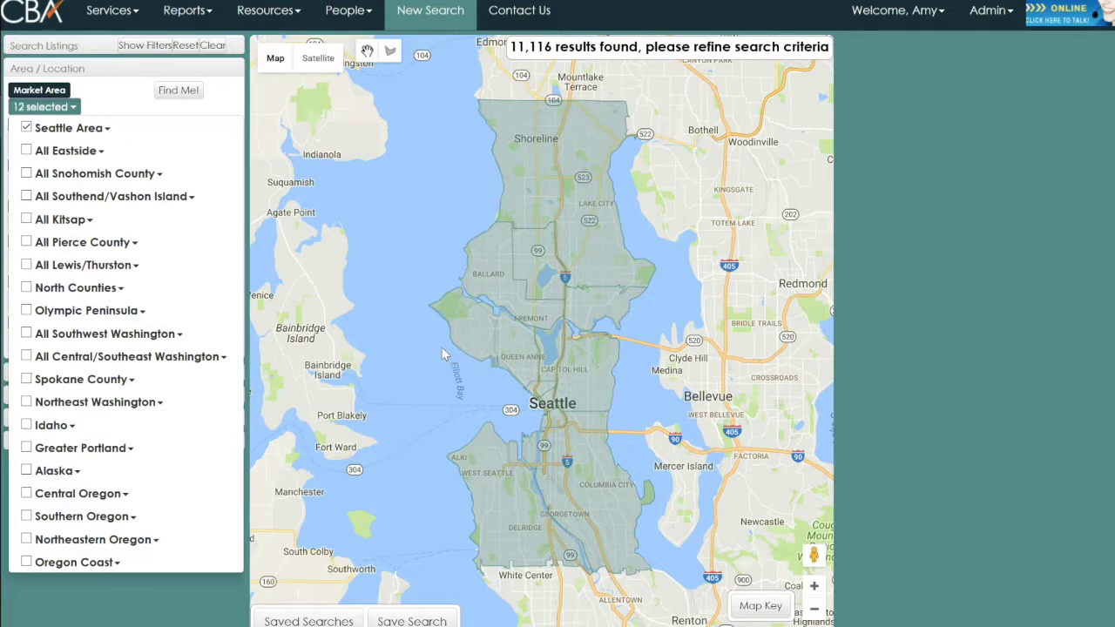
{"action": "left_click", "coordinate": [27, 128]}
{"action": "left_click", "coordinate": [27, 128]}
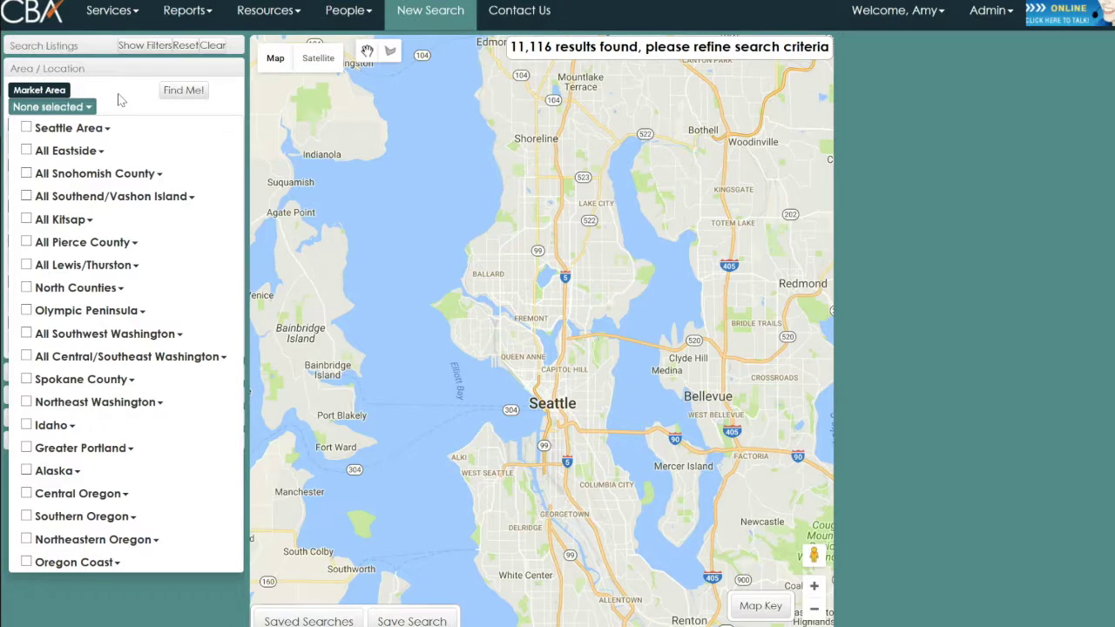
{"action": "left_click", "coordinate": [120, 100]}
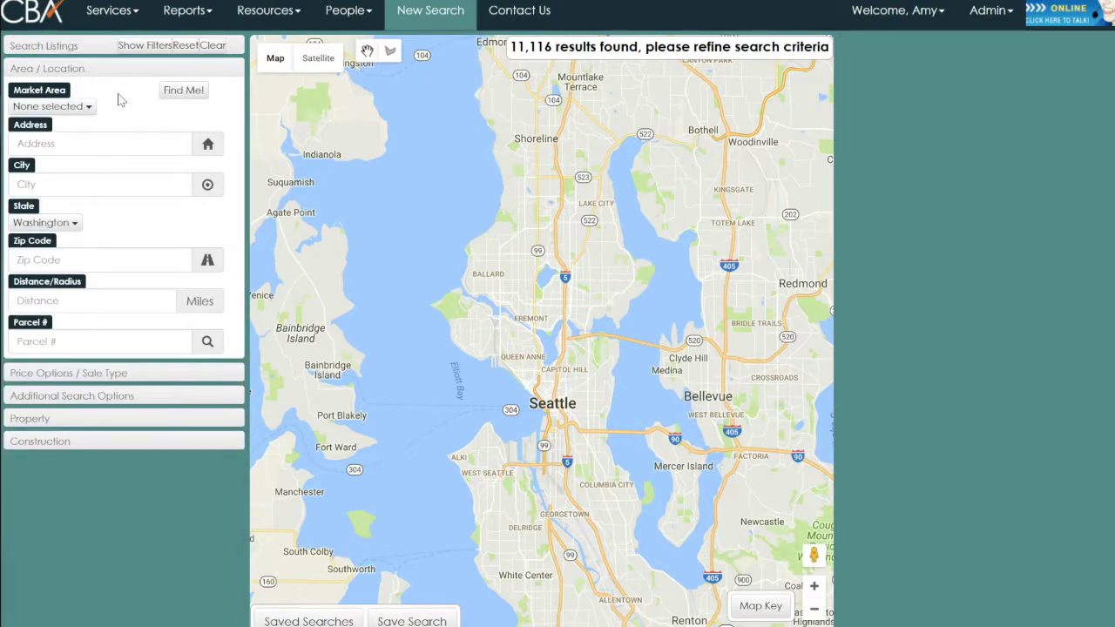
- Drop For Lease from Listing Type so only For Sale remains, giving 402 listings
{"action": "left_click", "coordinate": [63, 50]}
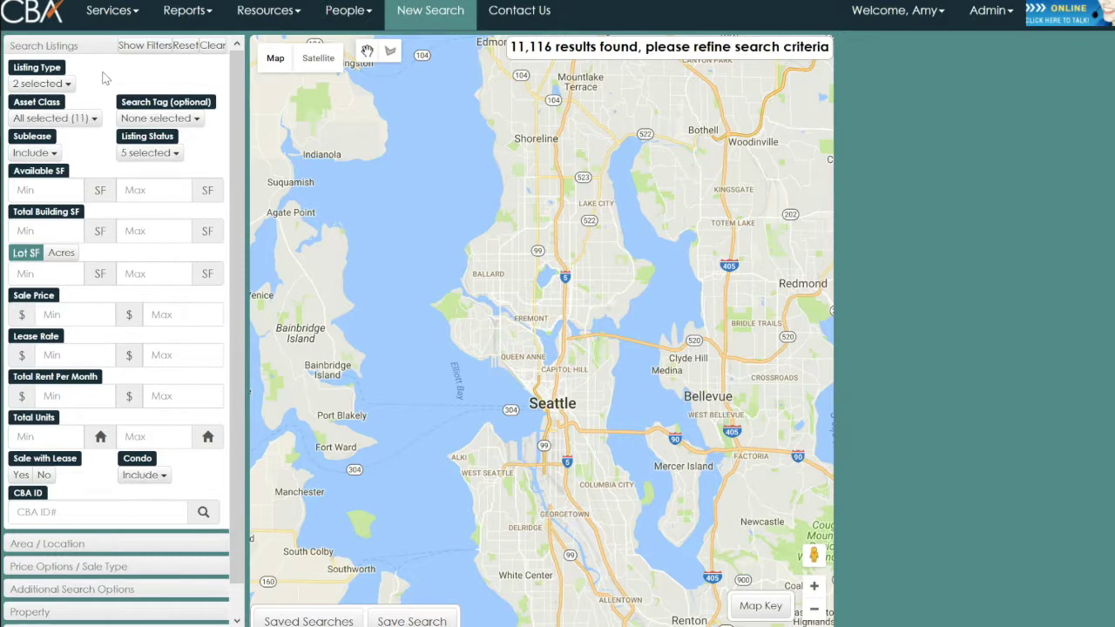
{"action": "left_click", "coordinate": [57, 85]}
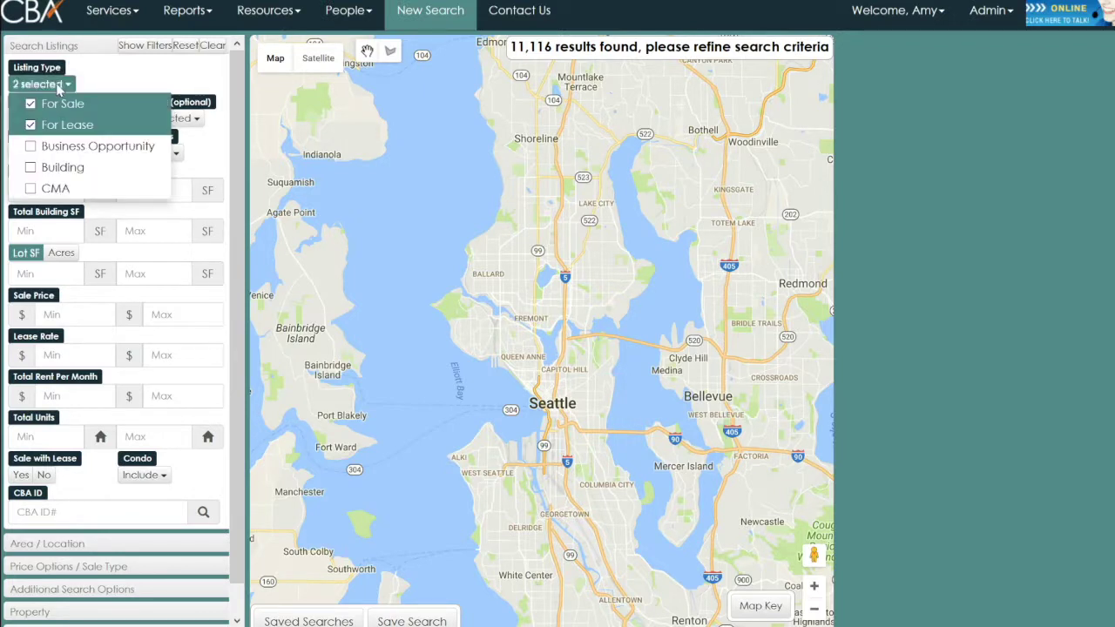
{"action": "left_click", "coordinate": [35, 127]}
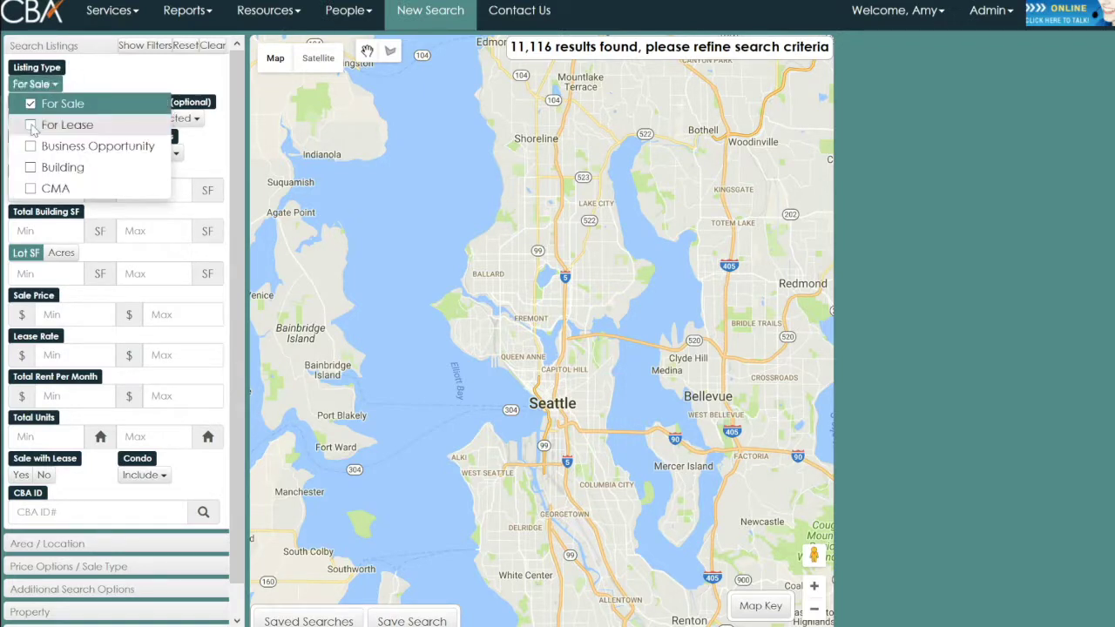
{"action": "left_click", "coordinate": [95, 83]}
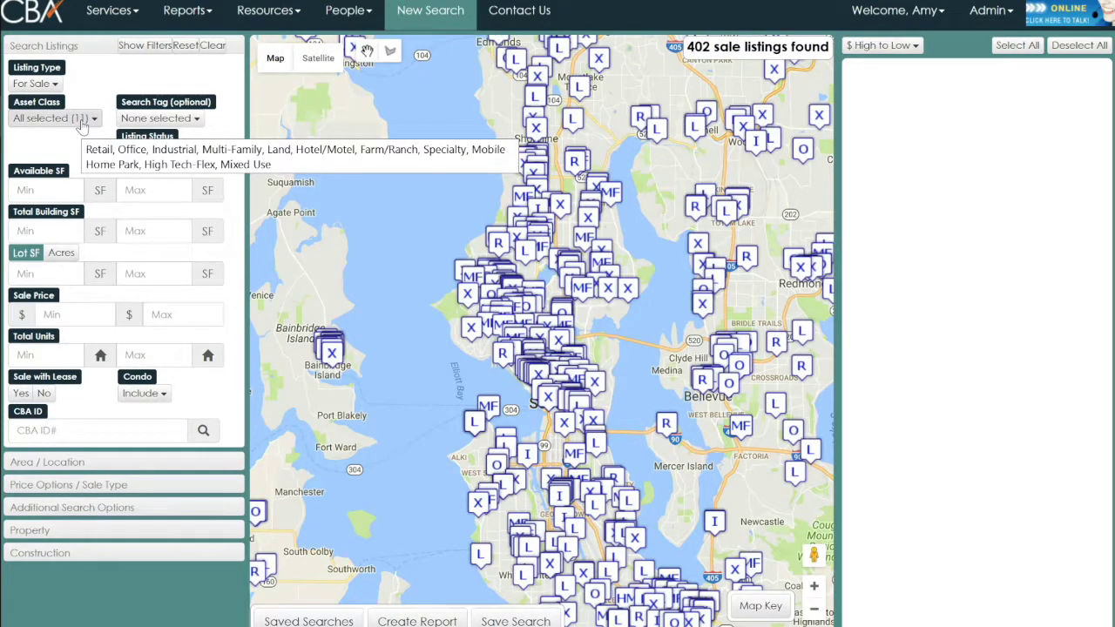
- Clear all asset classes and keep only Retail, cutting results to 139 listings
{"action": "left_click", "coordinate": [81, 120]}
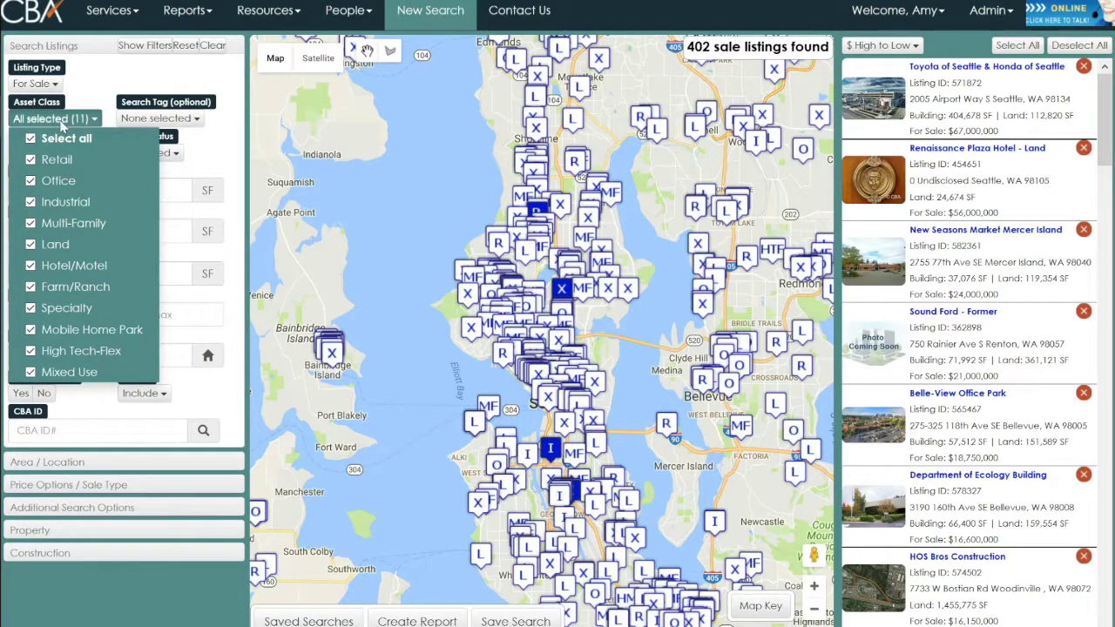
{"action": "left_click", "coordinate": [61, 122]}
{"action": "left_click", "coordinate": [60, 120]}
{"action": "left_click", "coordinate": [32, 139]}
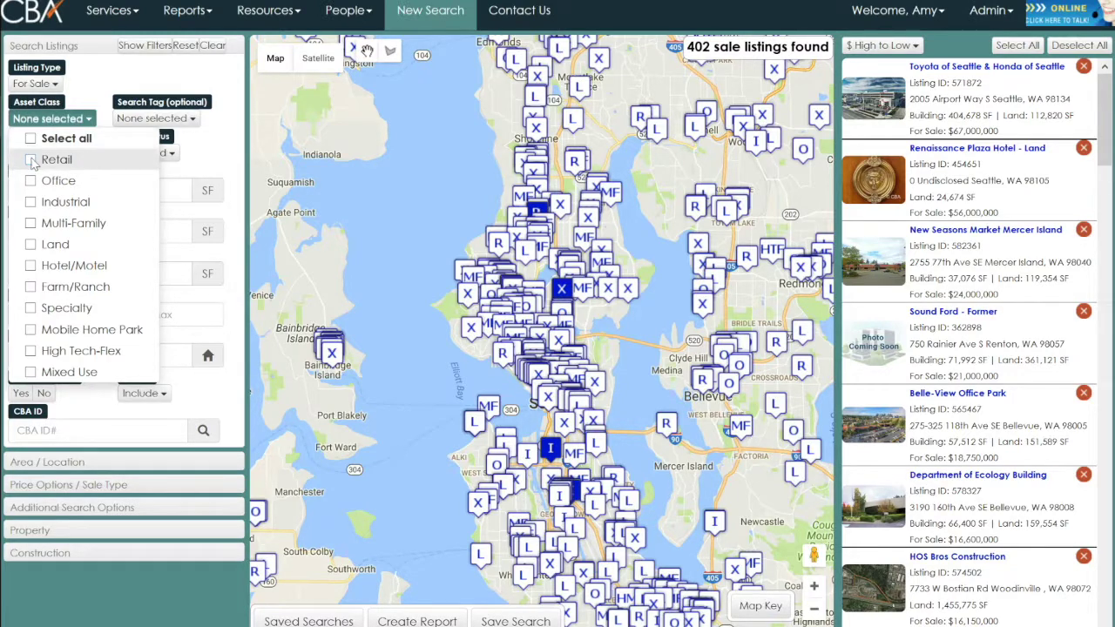
{"action": "left_click", "coordinate": [31, 161]}
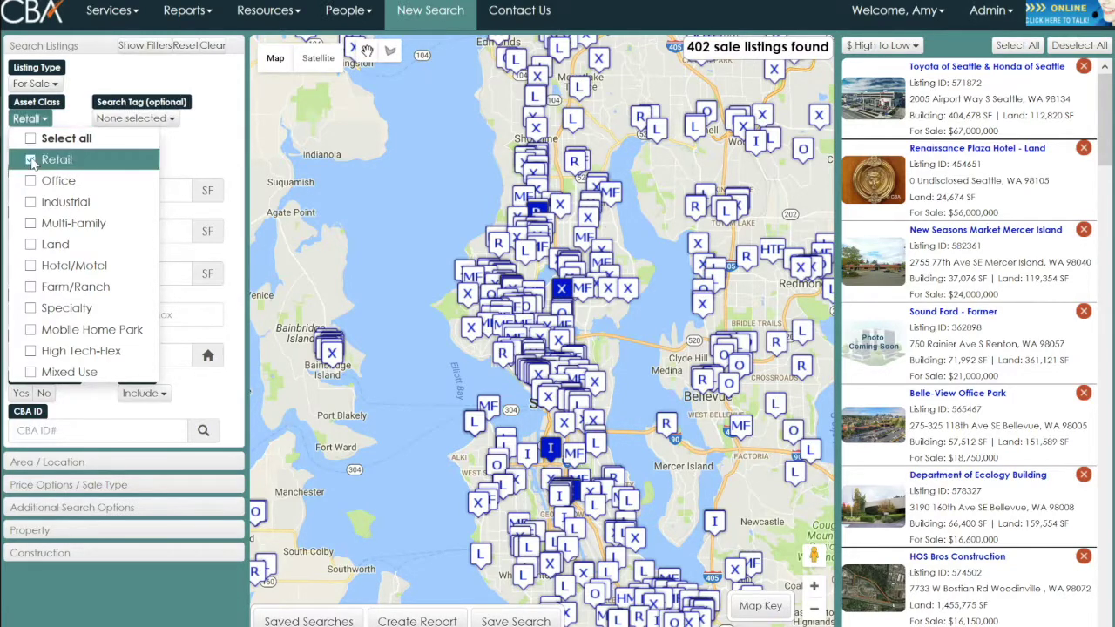
{"action": "left_click", "coordinate": [102, 85]}
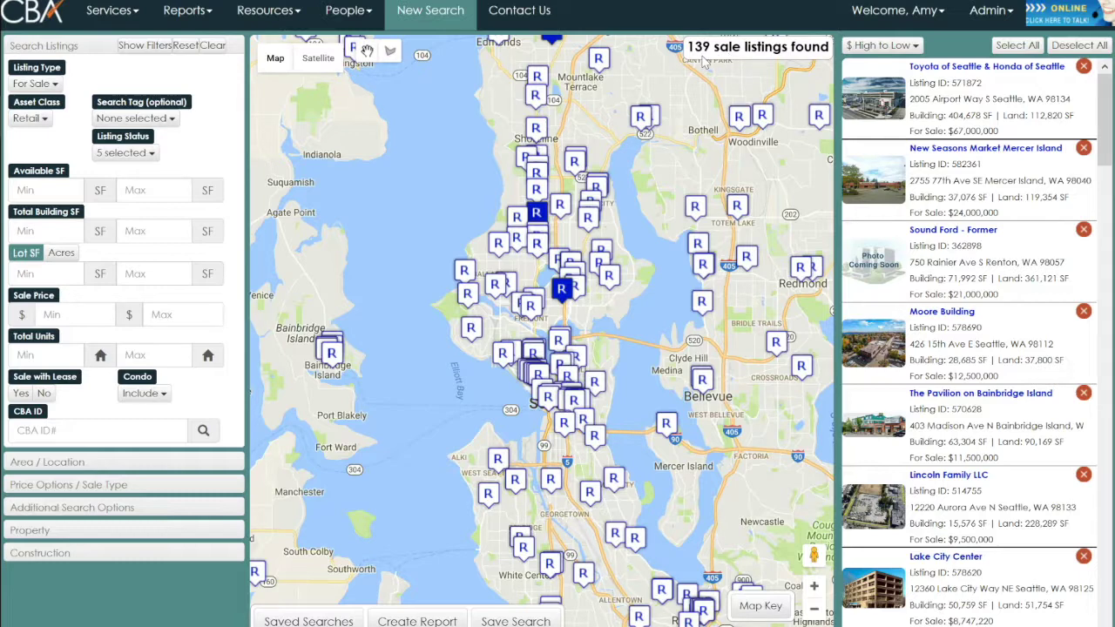
- Pan the map north and zoom in around Lynnwood and Edmonds
{"action": "left_click_drag", "start_coordinate": [700, 133], "coordinate": [659, 248]}
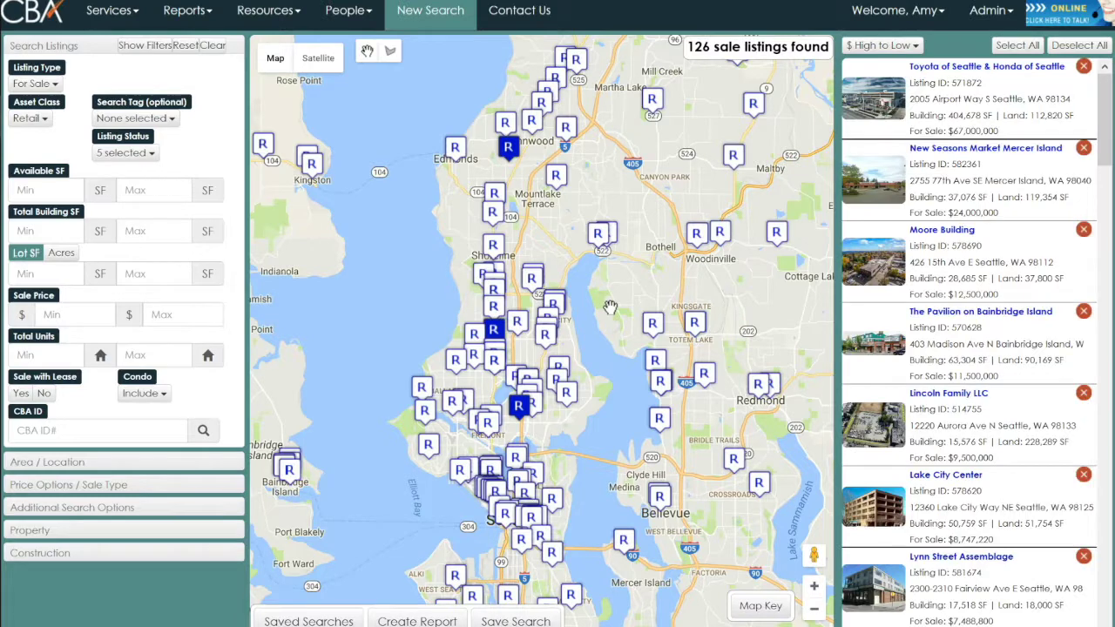
{"action": "left_click_drag", "start_coordinate": [624, 243], "coordinate": [584, 391]}
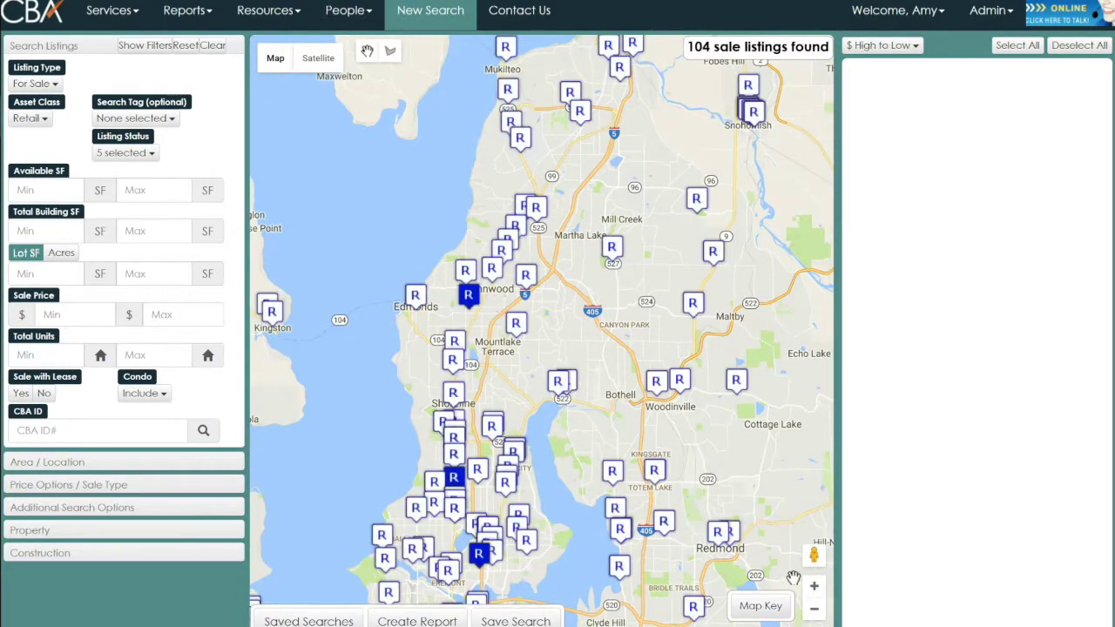
{"action": "left_click", "coordinate": [814, 589]}
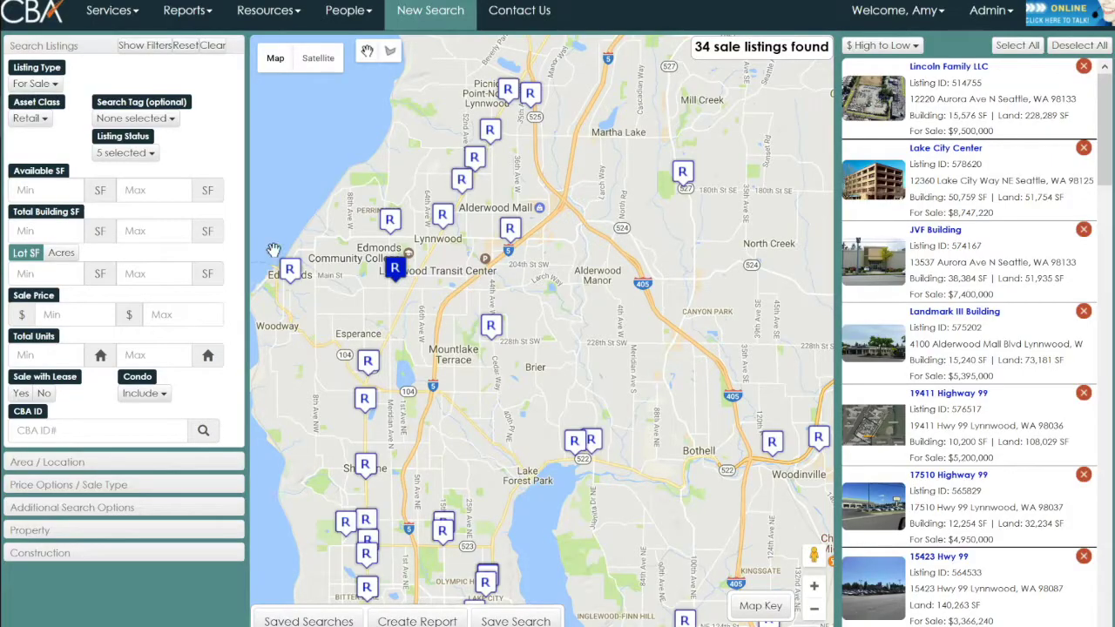
{"action": "left_click", "coordinate": [29, 118]}
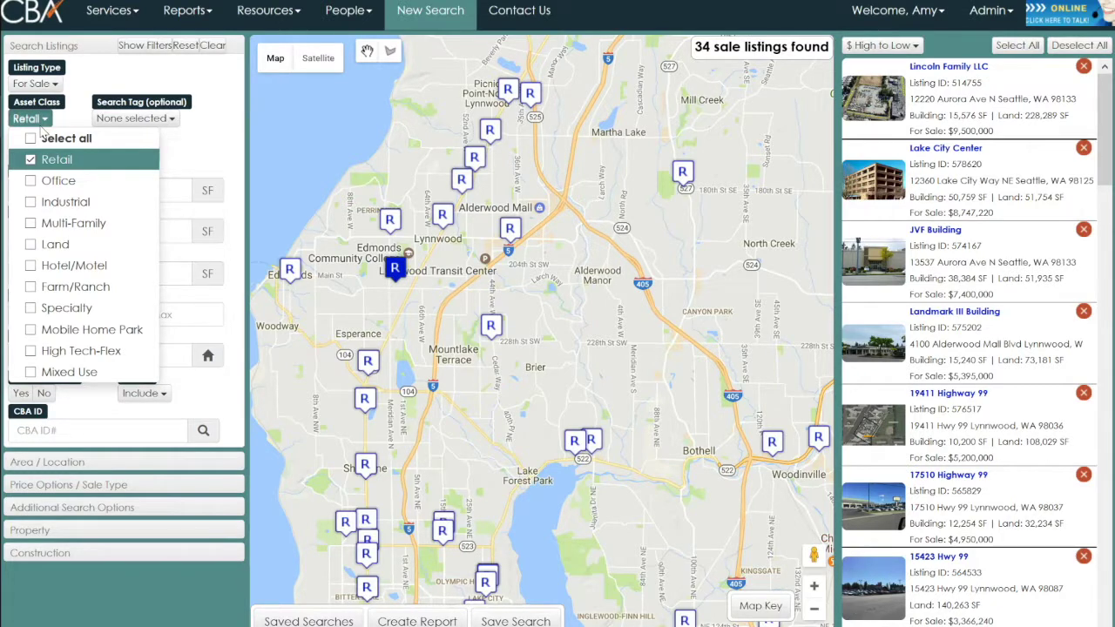
{"action": "left_click", "coordinate": [40, 128]}
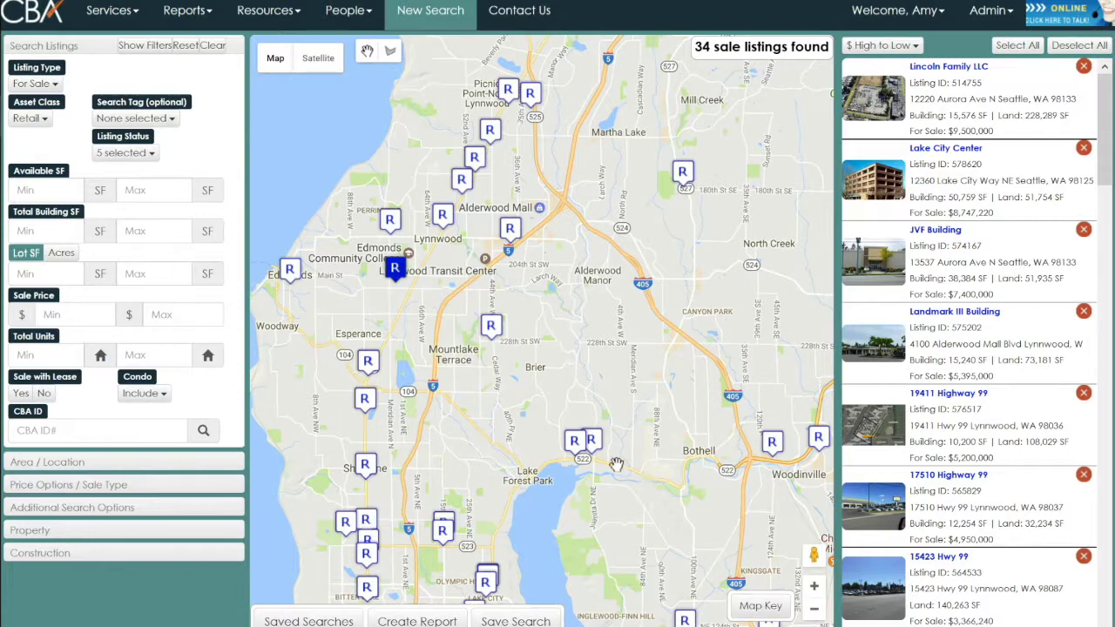
{"action": "left_click", "coordinate": [761, 607]}
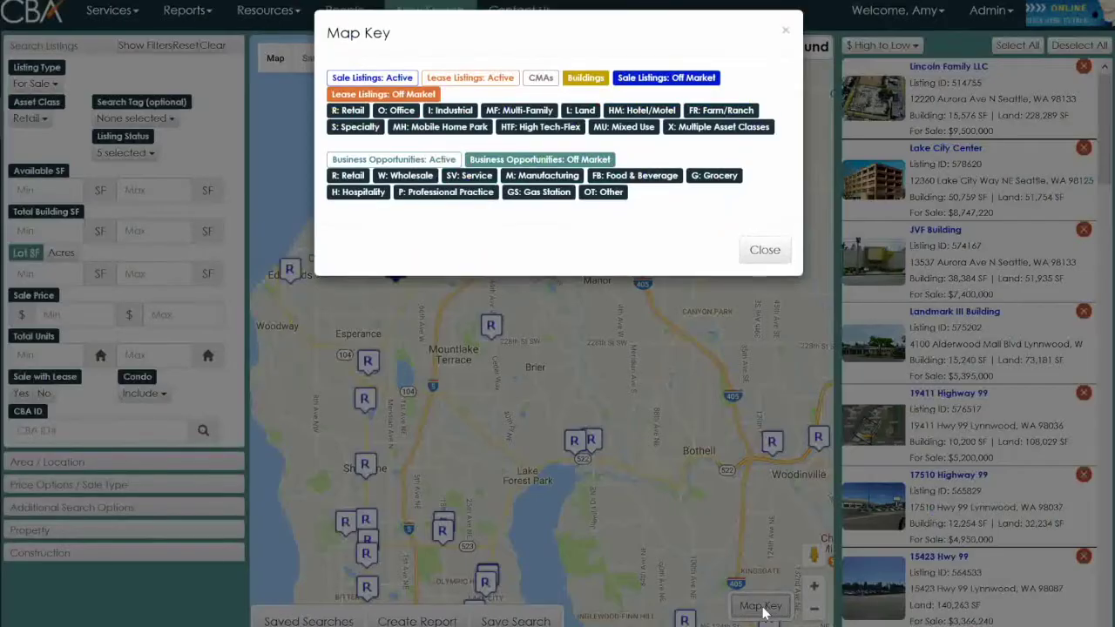
{"action": "left_click", "coordinate": [765, 251]}
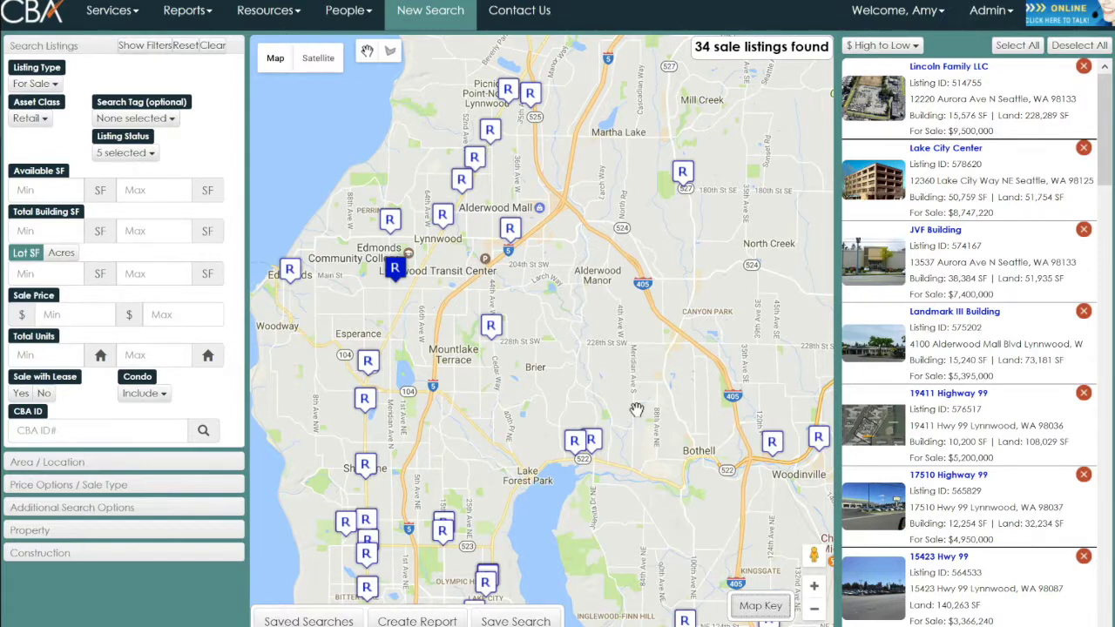
{"action": "left_click", "coordinate": [491, 327]}
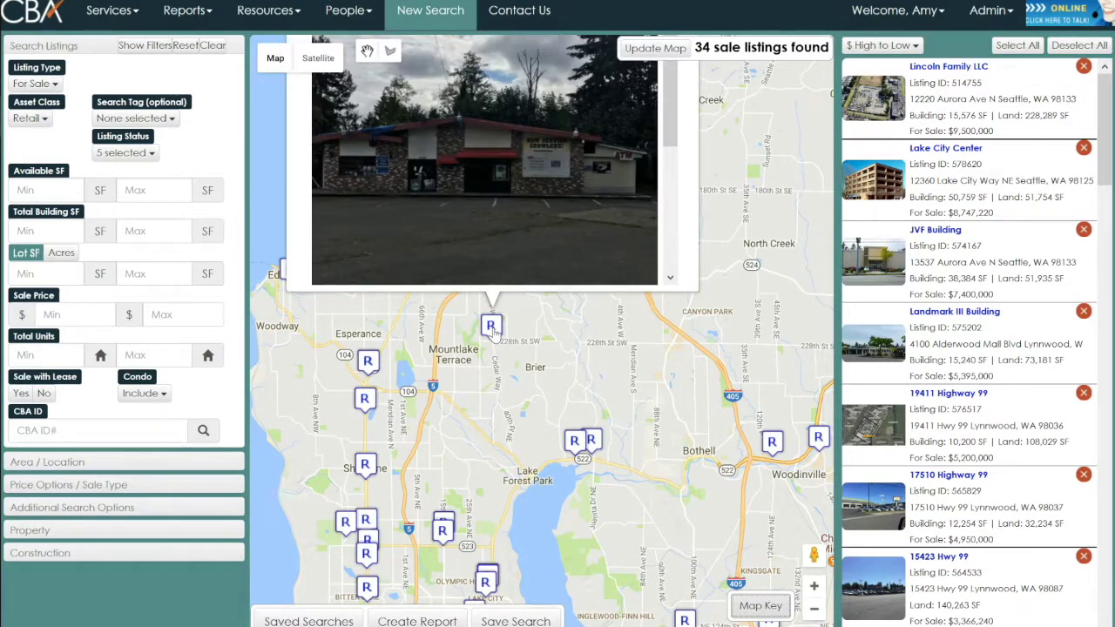
{"action": "left_click_drag", "start_coordinate": [735, 143], "coordinate": [755, 429]}
{"action": "left_click_drag", "start_coordinate": [696, 388], "coordinate": [689, 281]}
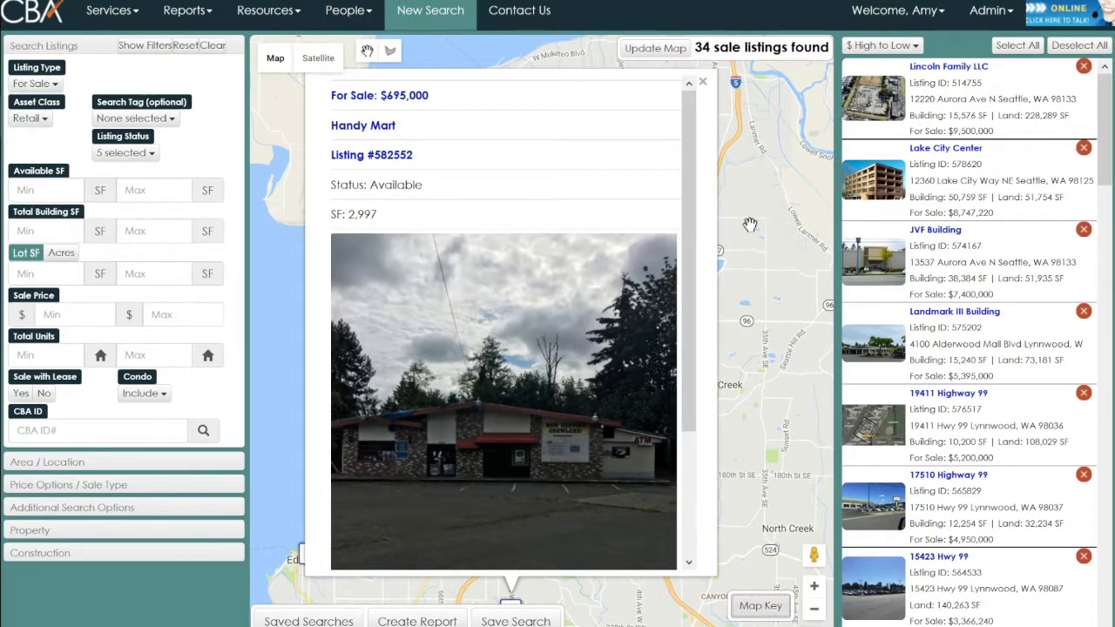
{"action": "left_click", "coordinate": [703, 84]}
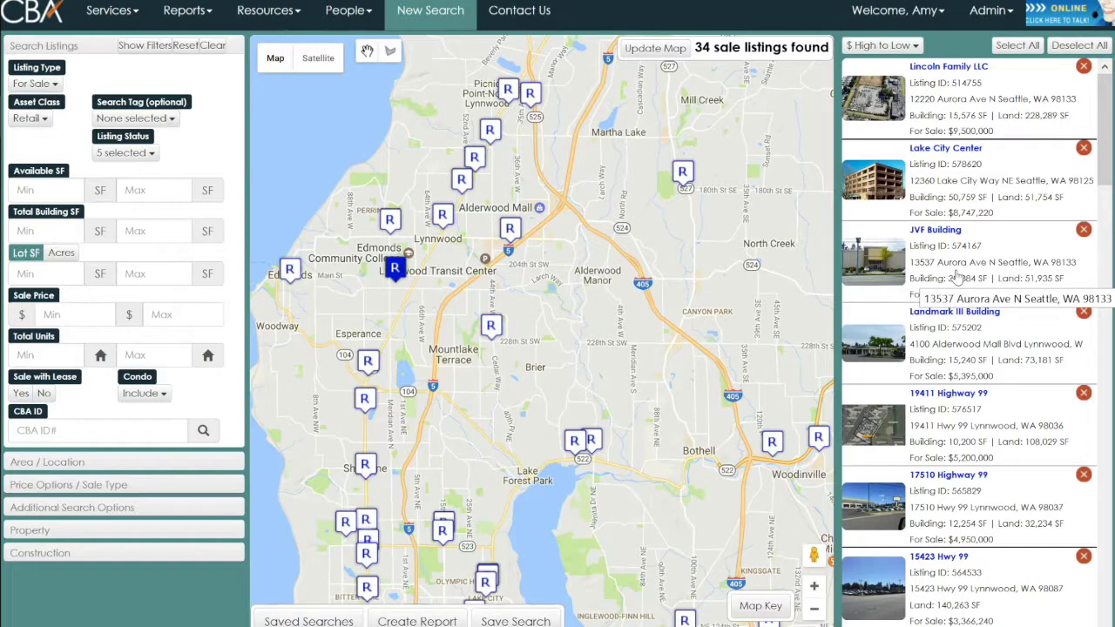
{"action": "left_click", "coordinate": [956, 277]}
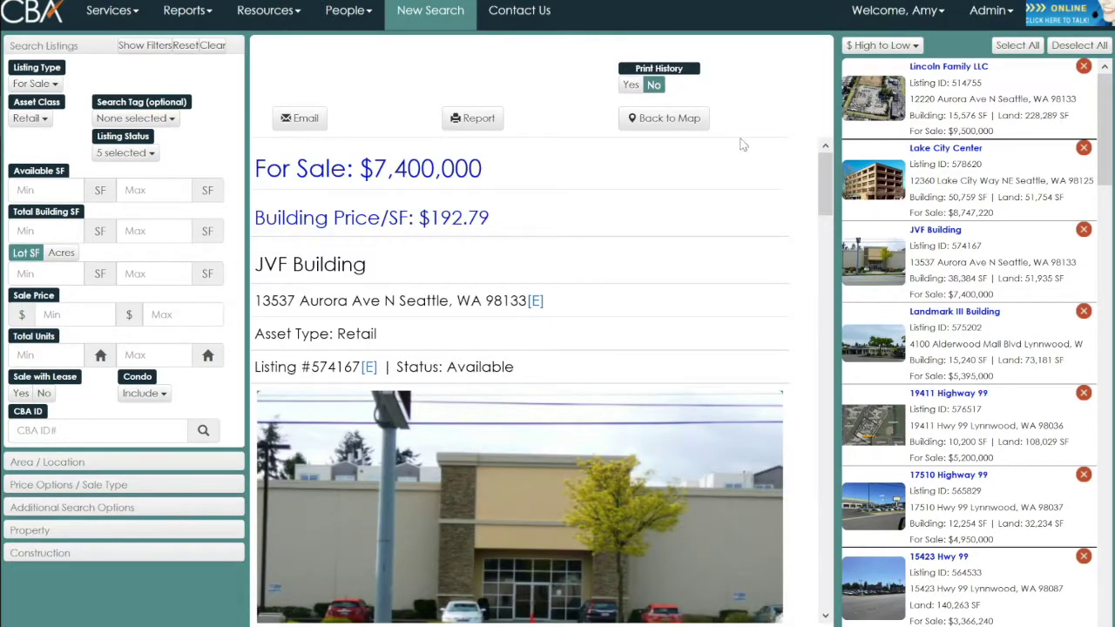
{"action": "left_click", "coordinate": [662, 123]}
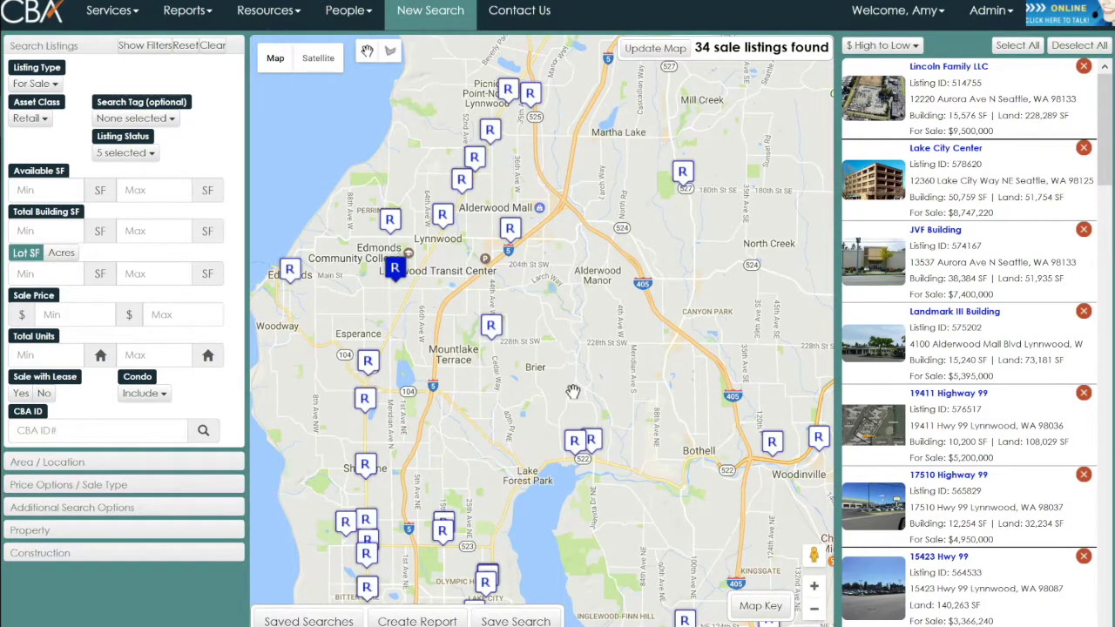
- Open the Tai-Ho Restaurant details near Lake Forest Park, read to Sale History, and return
{"action": "left_click", "coordinate": [576, 442]}
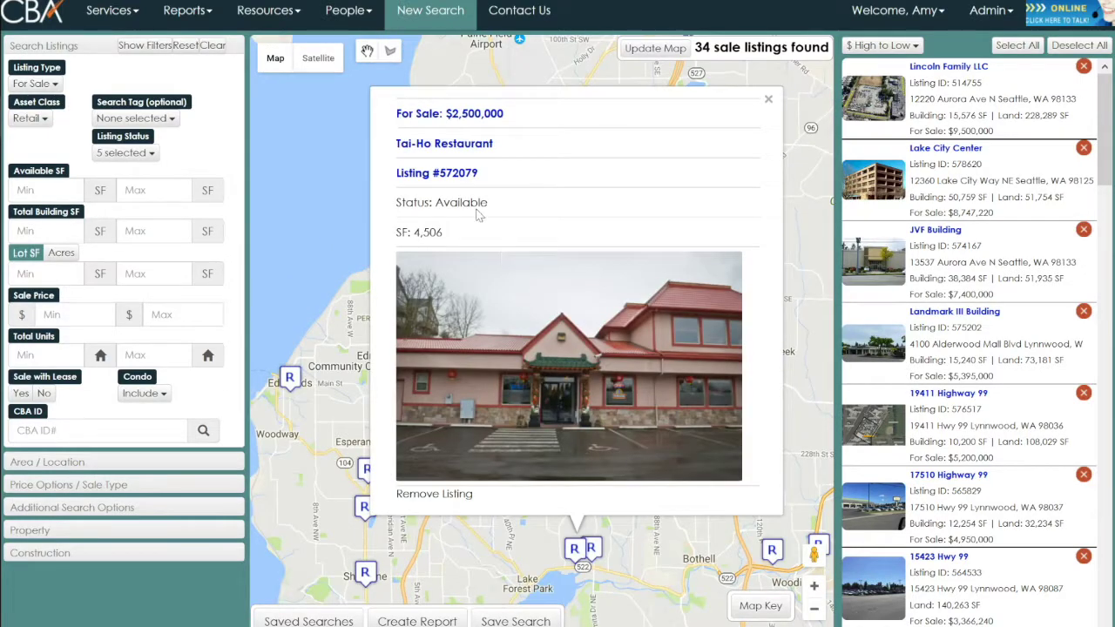
{"action": "left_click", "coordinate": [449, 154]}
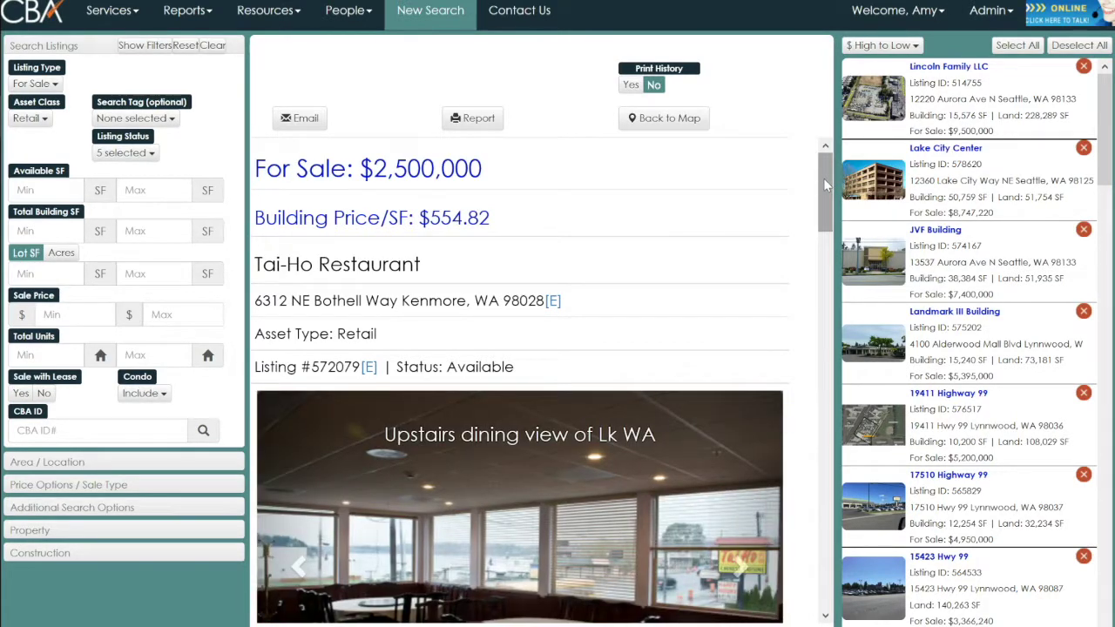
{"action": "left_click_drag", "start_coordinate": [824, 177], "coordinate": [805, 472]}
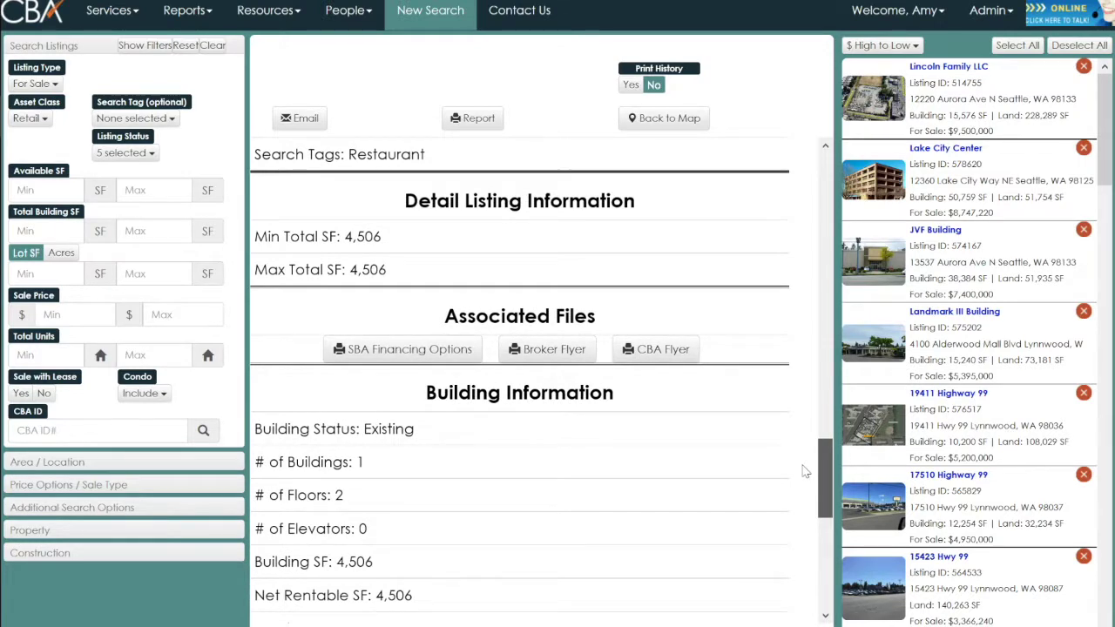
{"action": "left_click_drag", "start_coordinate": [805, 471], "coordinate": [809, 591]}
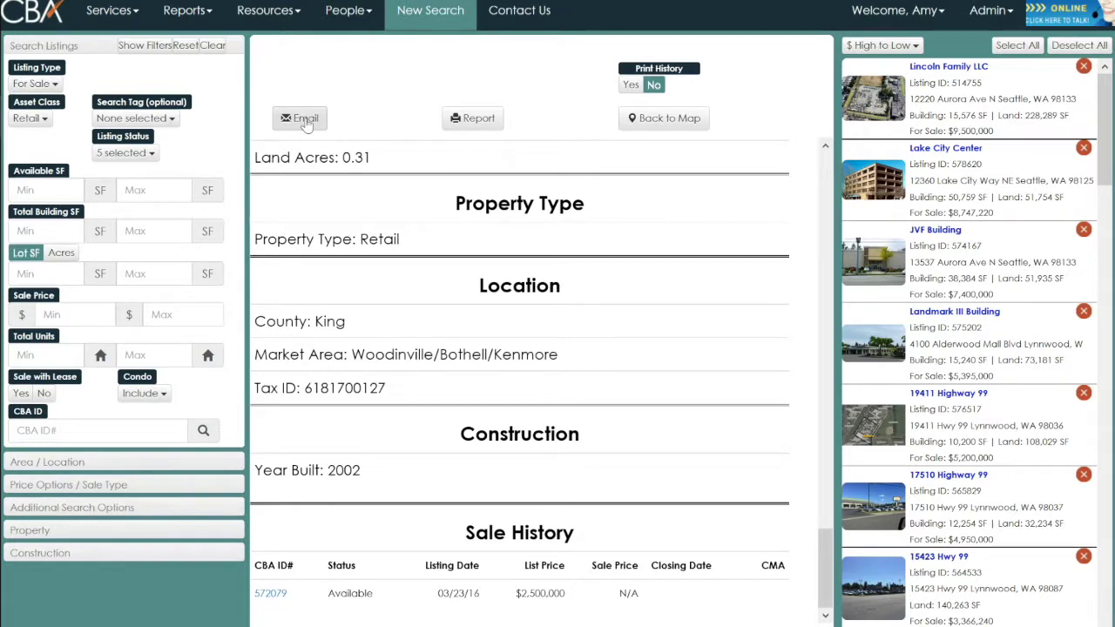
{"action": "left_click", "coordinate": [663, 126]}
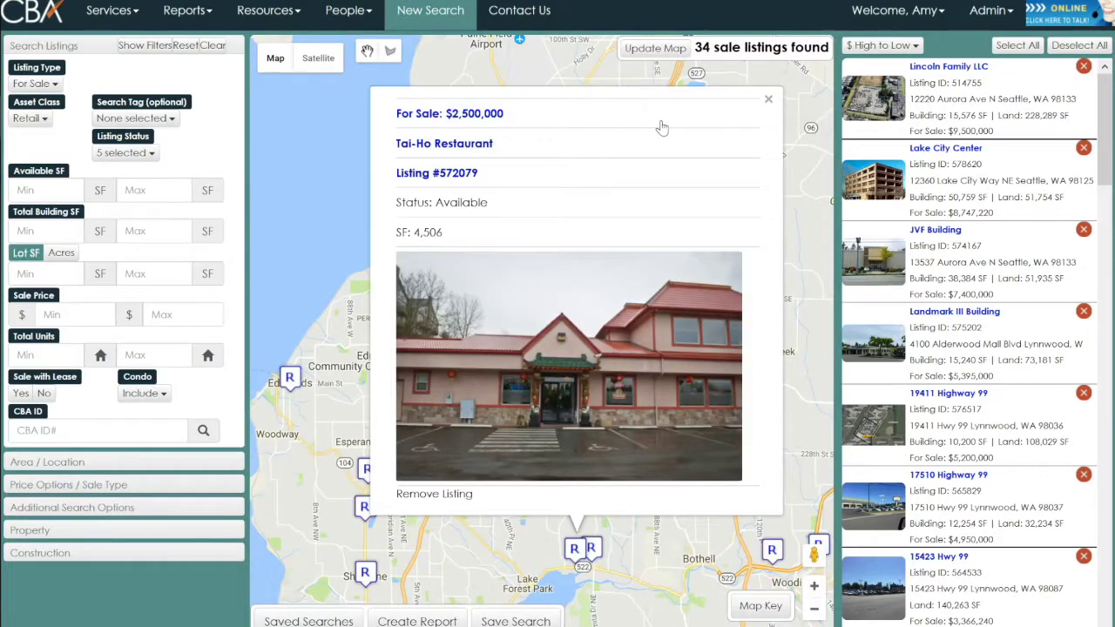
- Remove the Tai-Ho Restaurant listing from its map preview, leaving 33 listings
{"action": "left_click", "coordinate": [769, 98]}
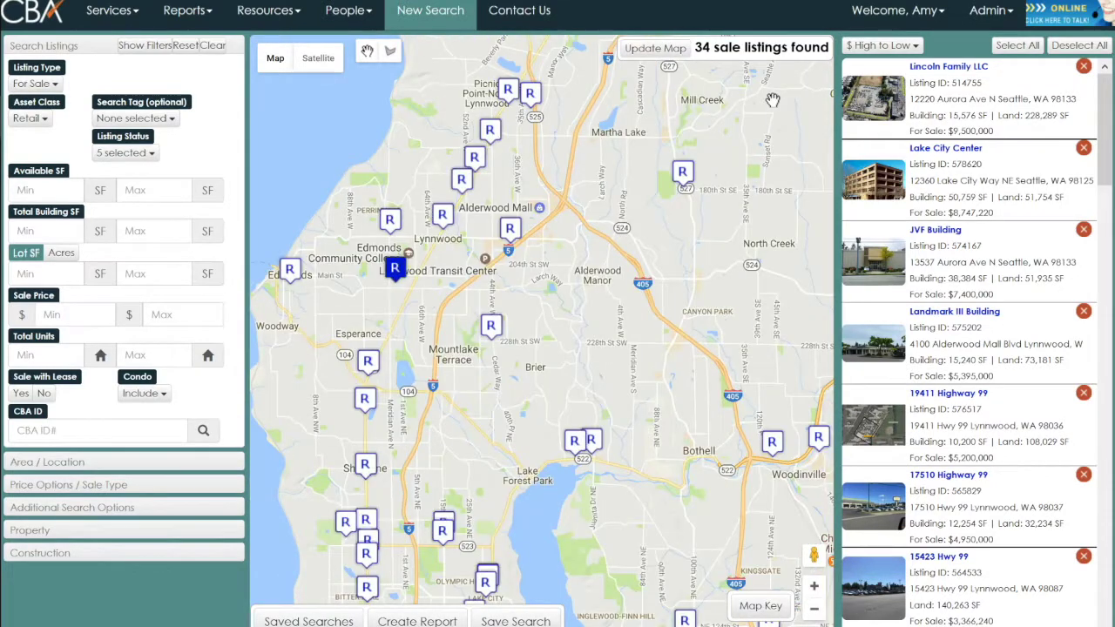
{"action": "left_click", "coordinate": [575, 442]}
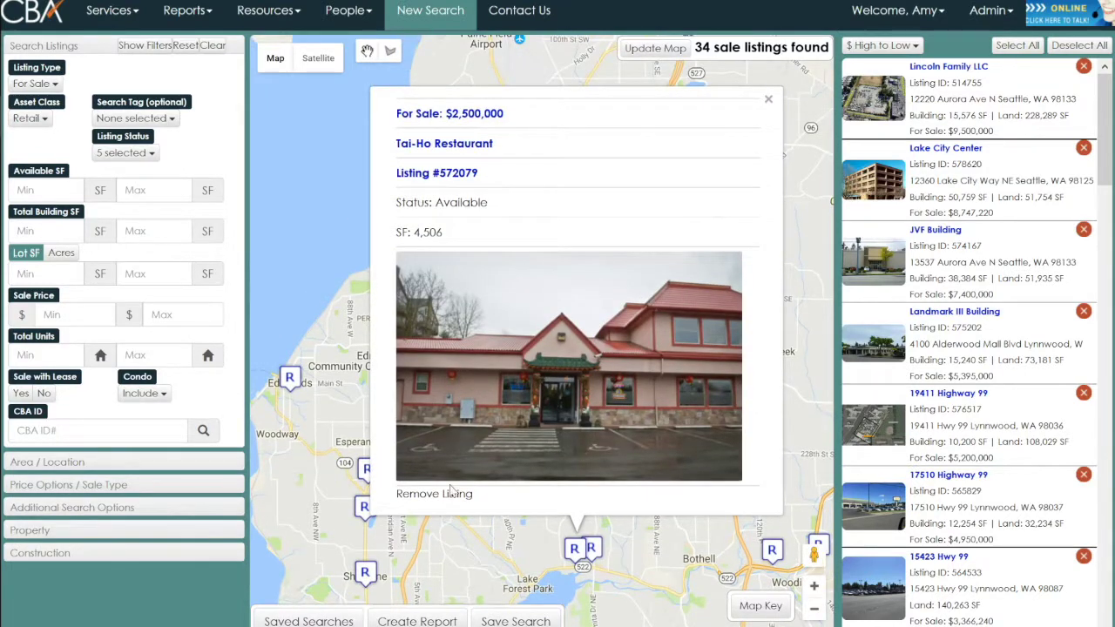
{"action": "left_click", "coordinate": [440, 495]}
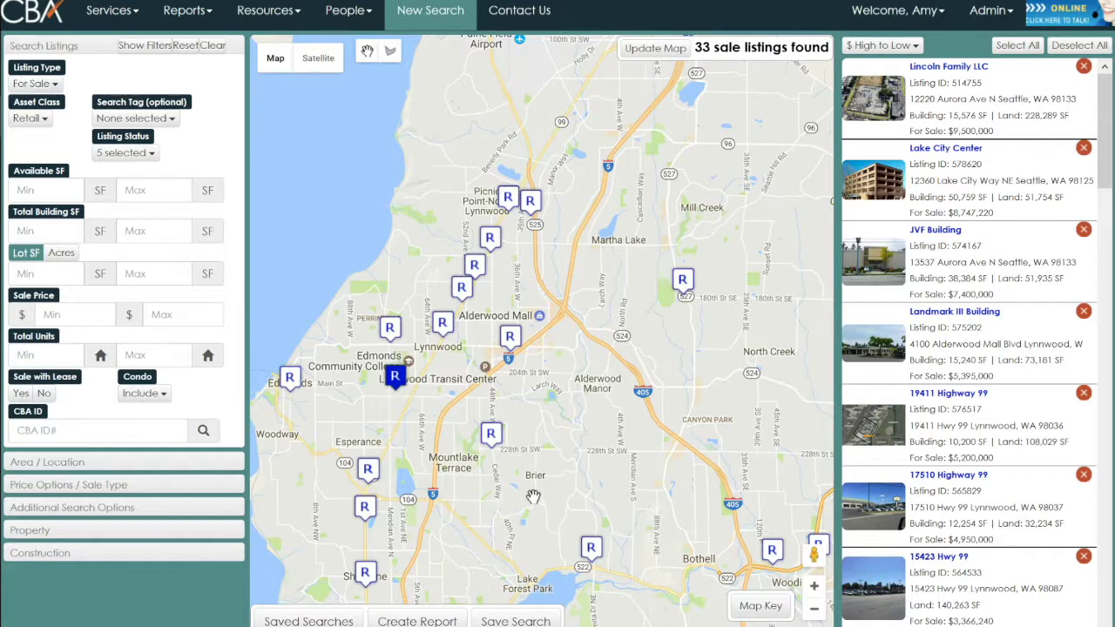
- Remove JVF Building, Landmark III Building, 19411 and 17510 Highway 99; restore 15423 Hwy 99
{"action": "left_click", "coordinate": [1083, 231]}
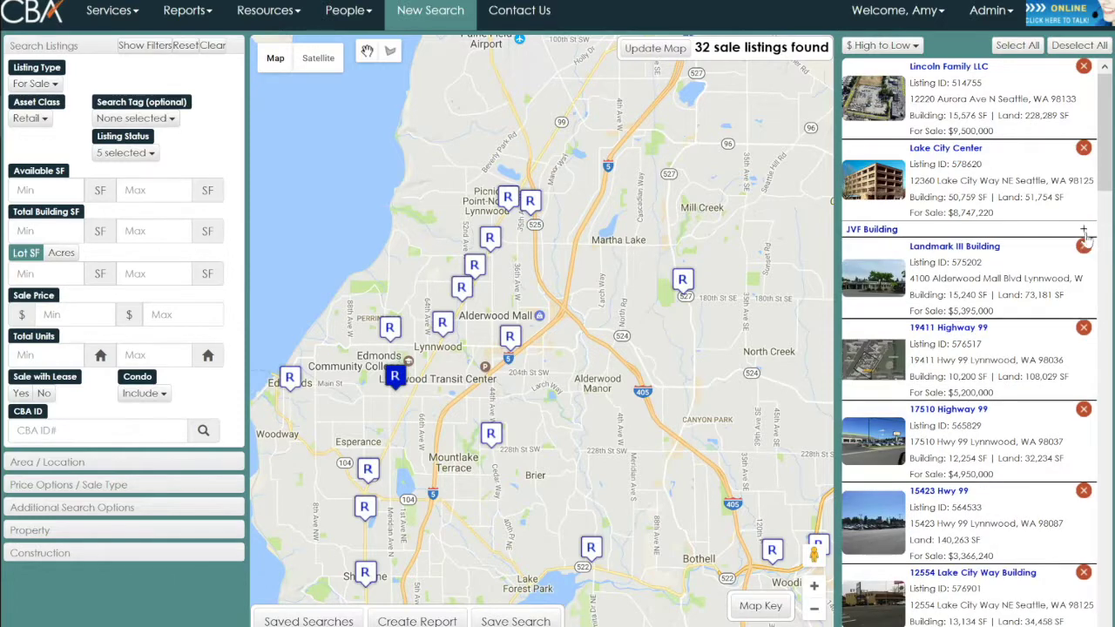
{"action": "left_click", "coordinate": [1084, 248]}
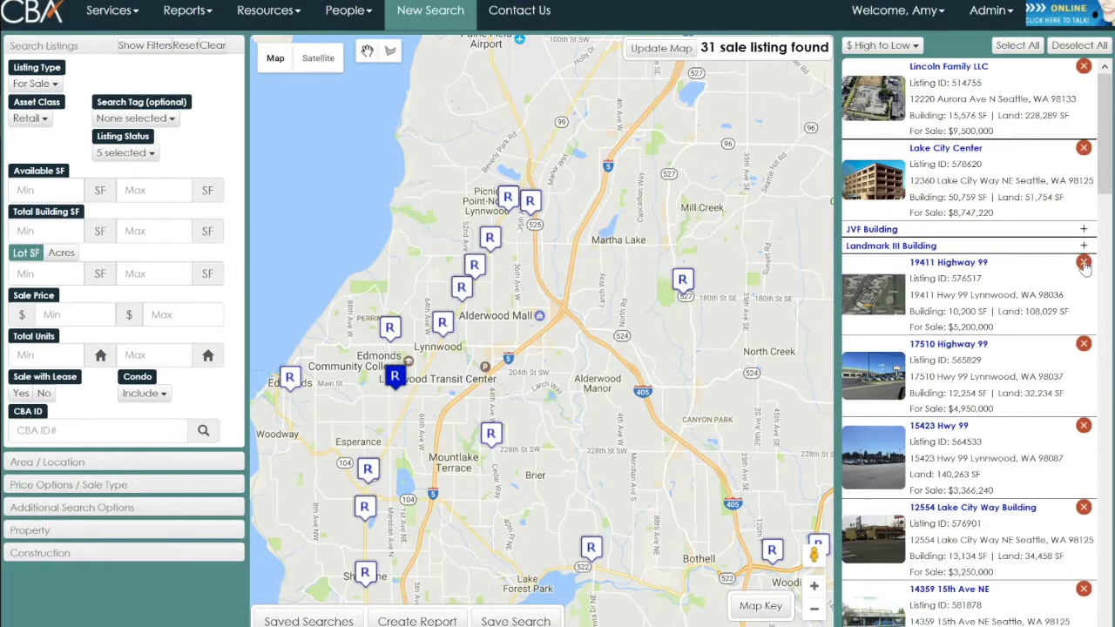
{"action": "left_click", "coordinate": [1083, 263]}
{"action": "left_click", "coordinate": [1083, 280]}
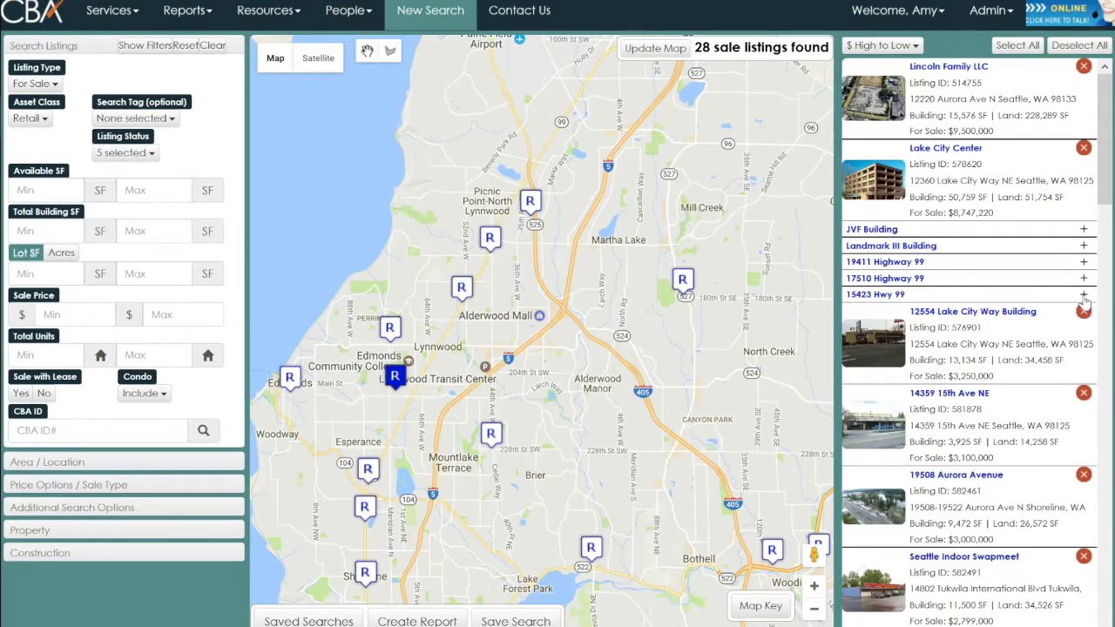
{"action": "left_click", "coordinate": [1083, 296]}
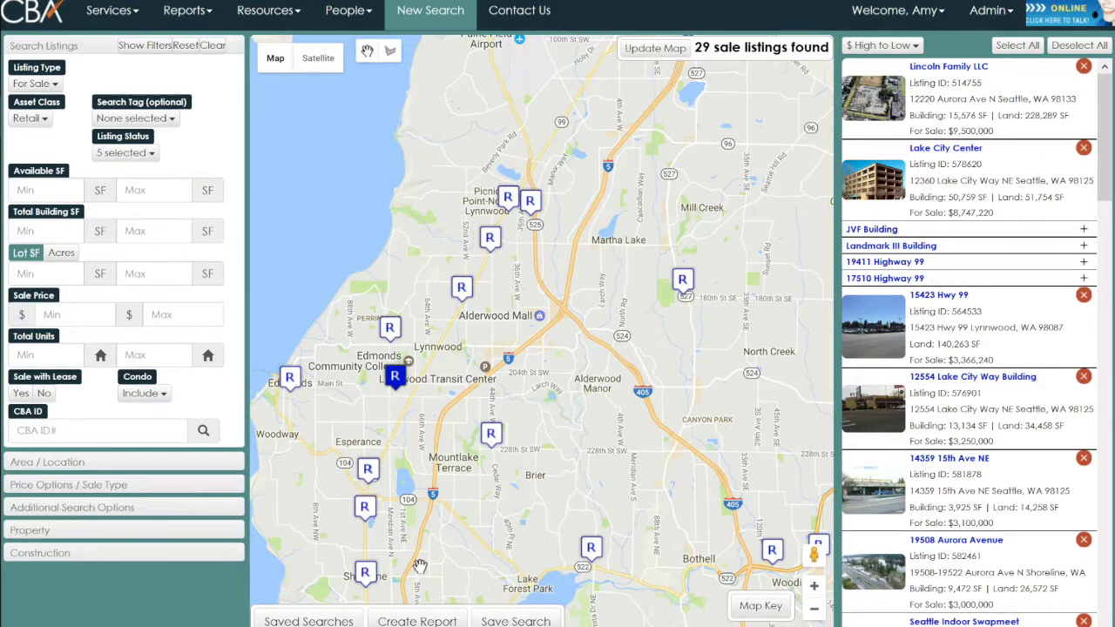
{"action": "left_click", "coordinate": [420, 622]}
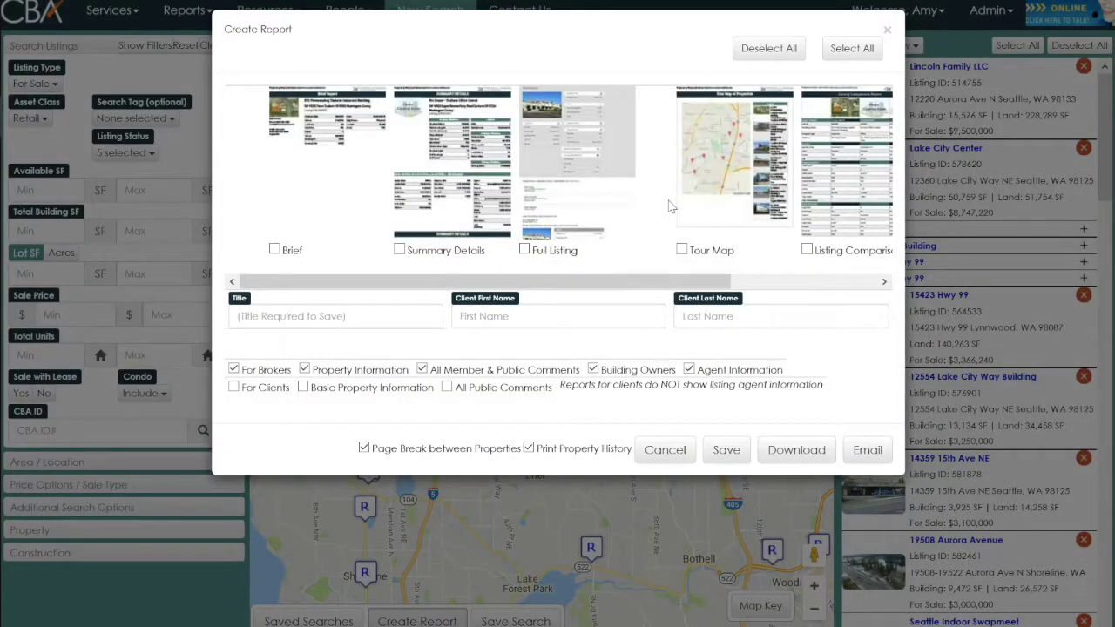
{"action": "left_click", "coordinate": [888, 32]}
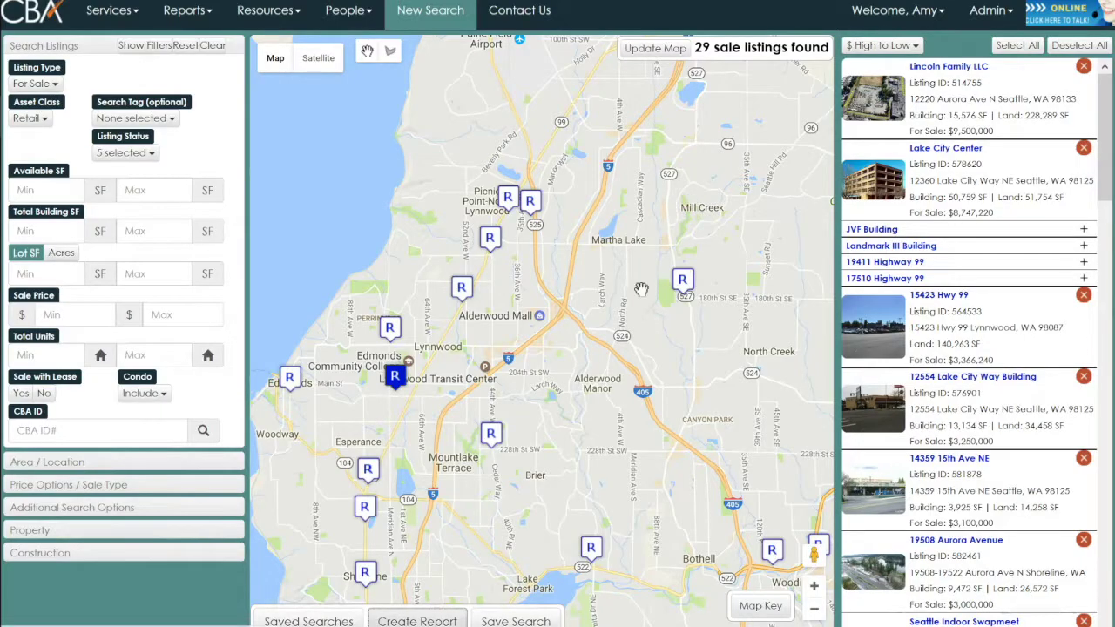